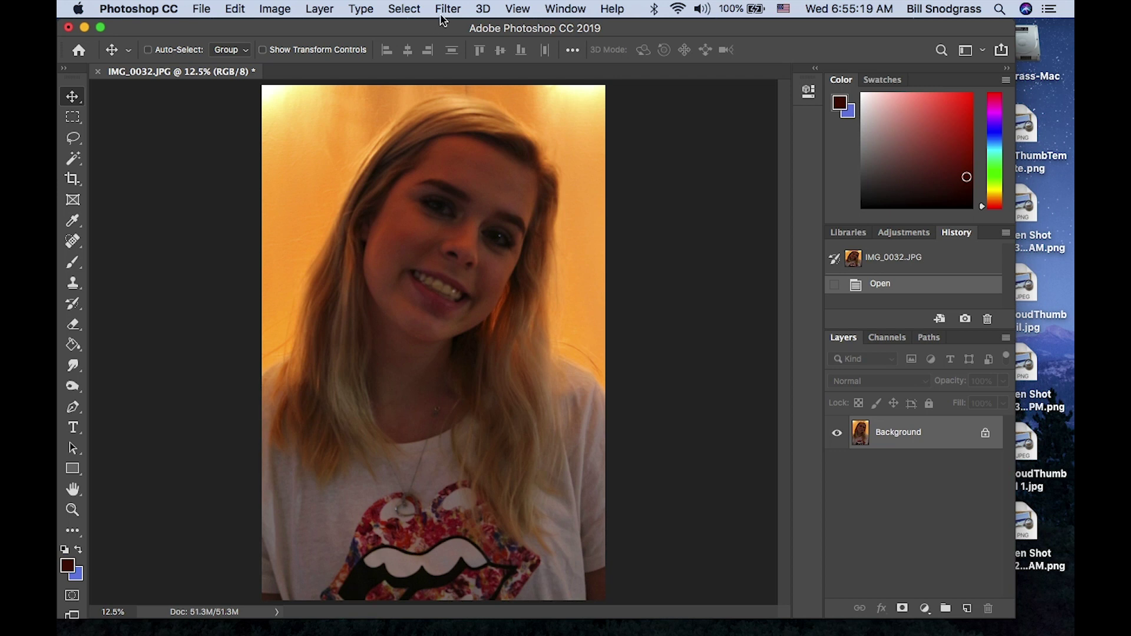
Step: Run Filter > Athentech Imaging > Perfectly Clear v3 on the portrait
left_click(446, 12)
mouse_move(614, 389)
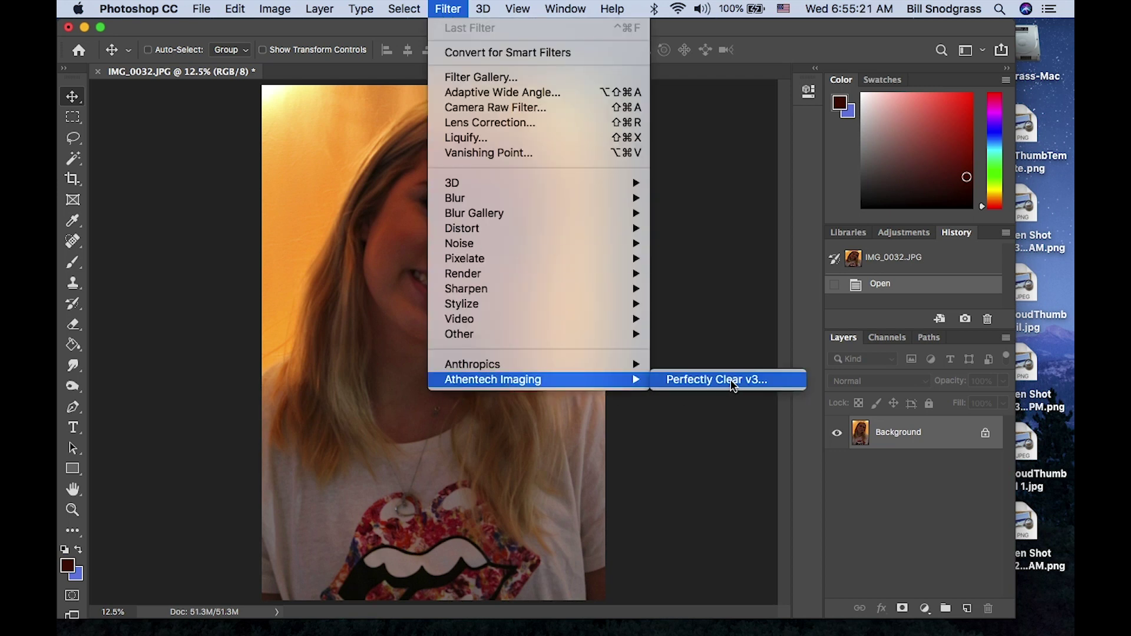
left_click(731, 380)
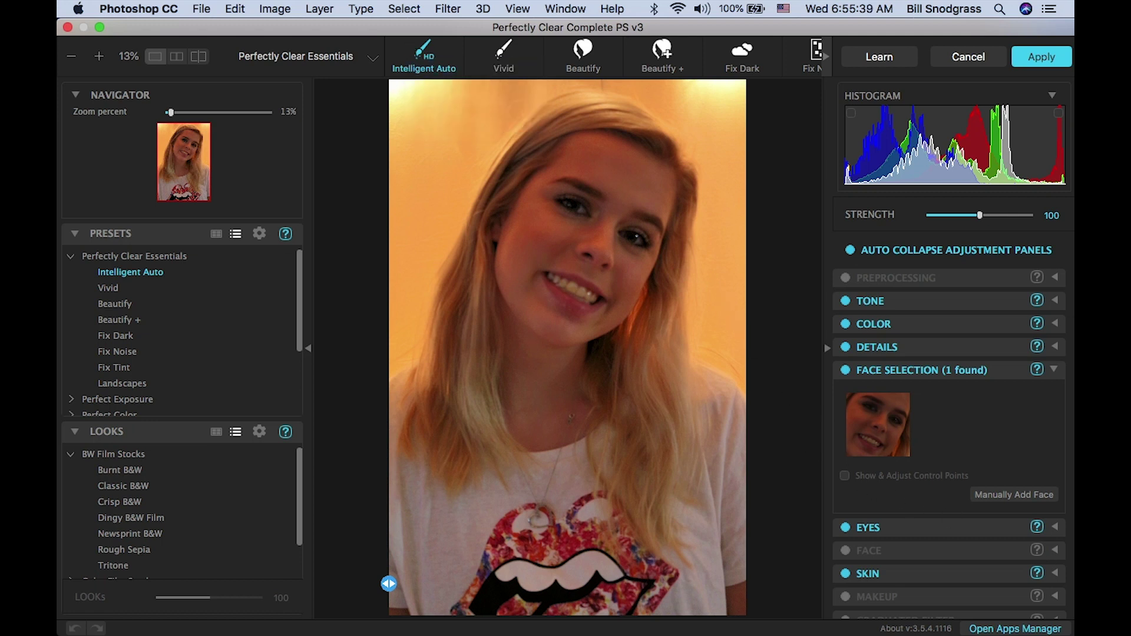
Step: Turn off the Details, Color and Tone corrections and show a split before/after view
left_click(1055, 573)
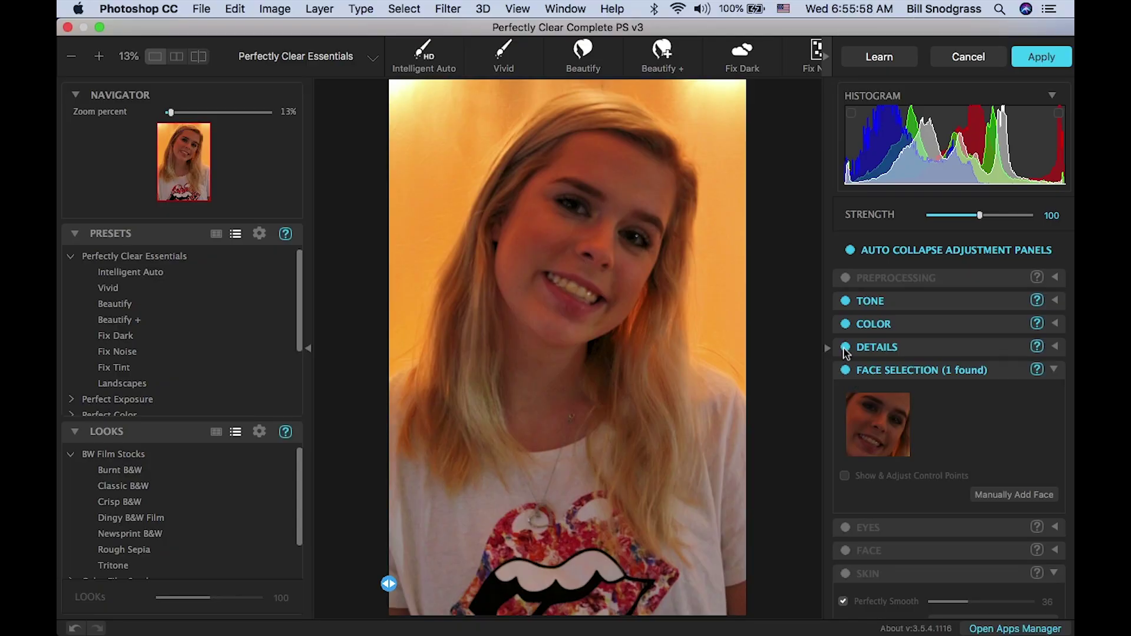
left_click(846, 347)
left_click(846, 324)
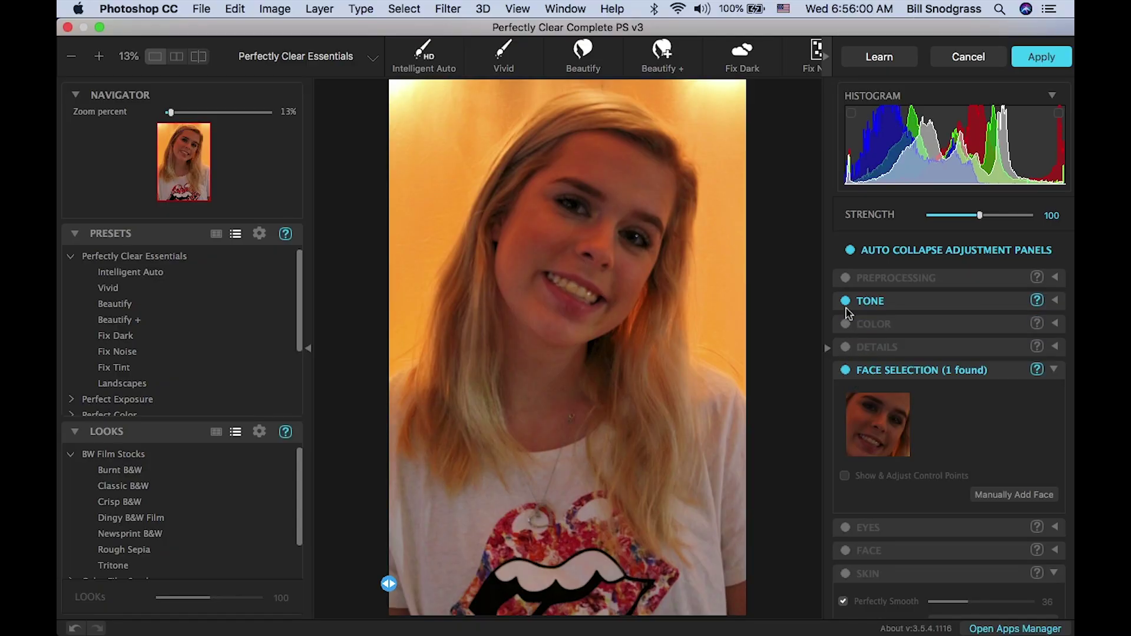
left_click(846, 302)
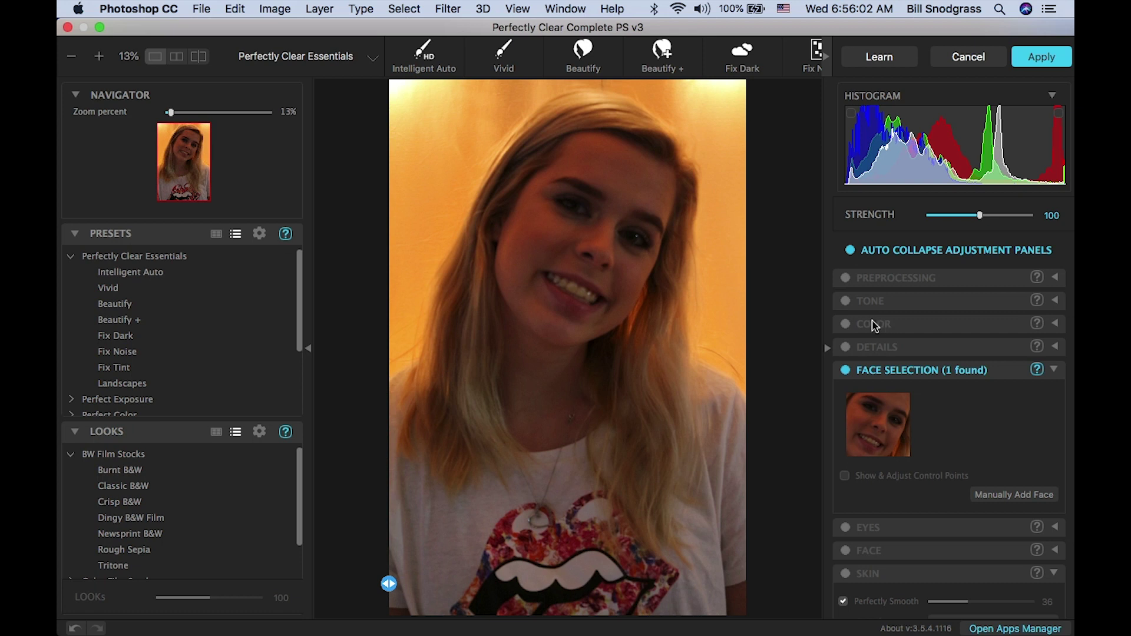
left_click_drag(389, 584, 563, 583)
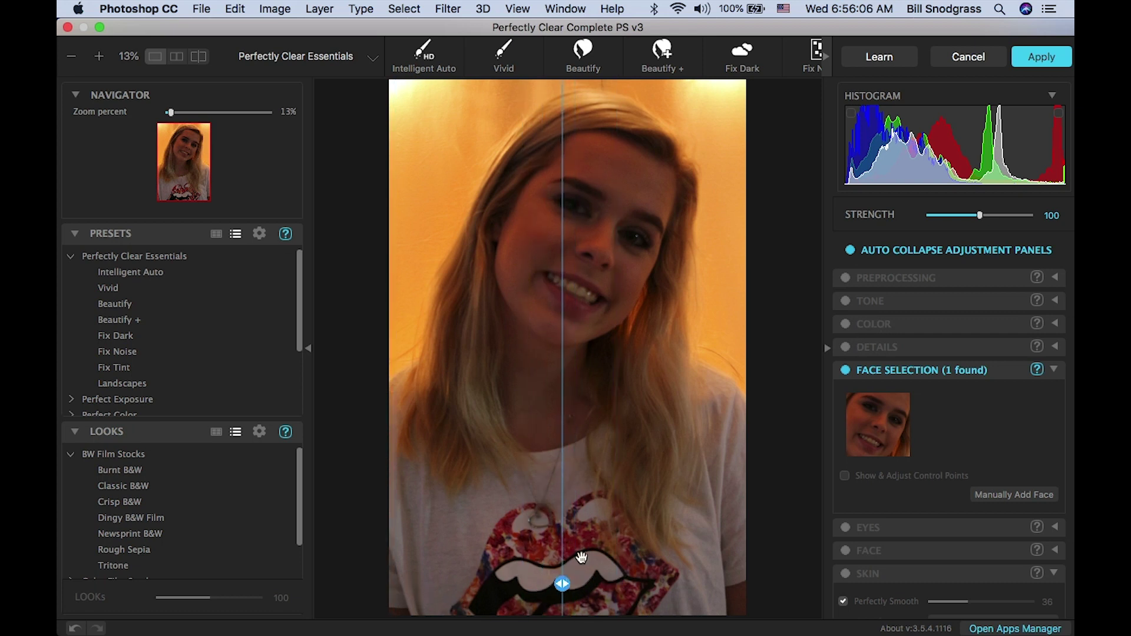
Step: Enable Preprocessing with Image Ambulance, setting exposure to 0.55
left_click(845, 278)
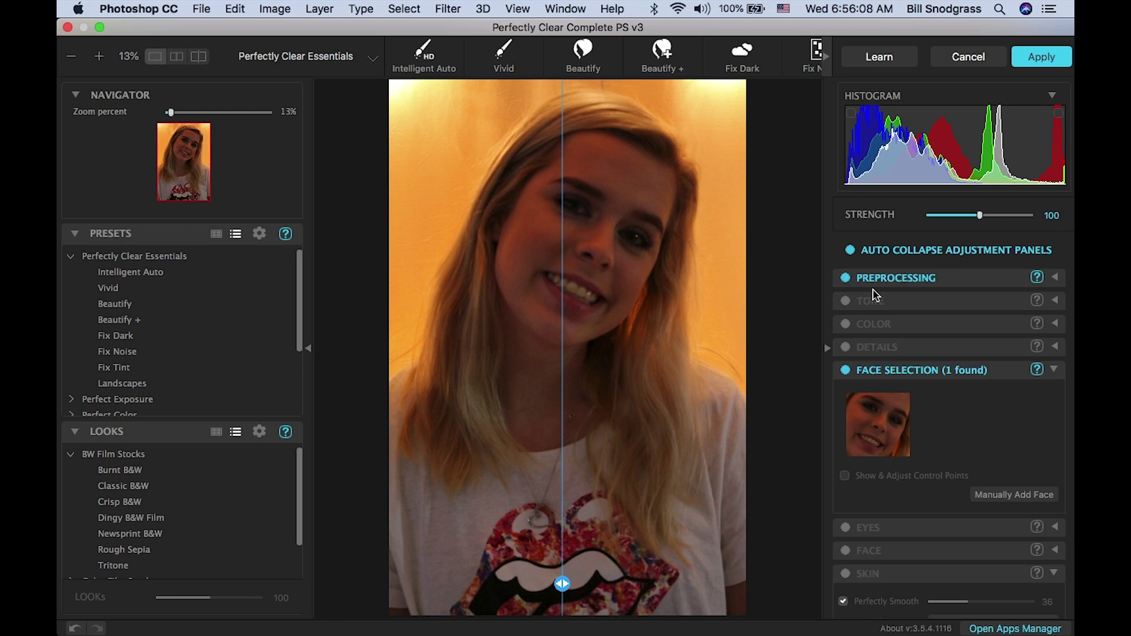
left_click(1054, 278)
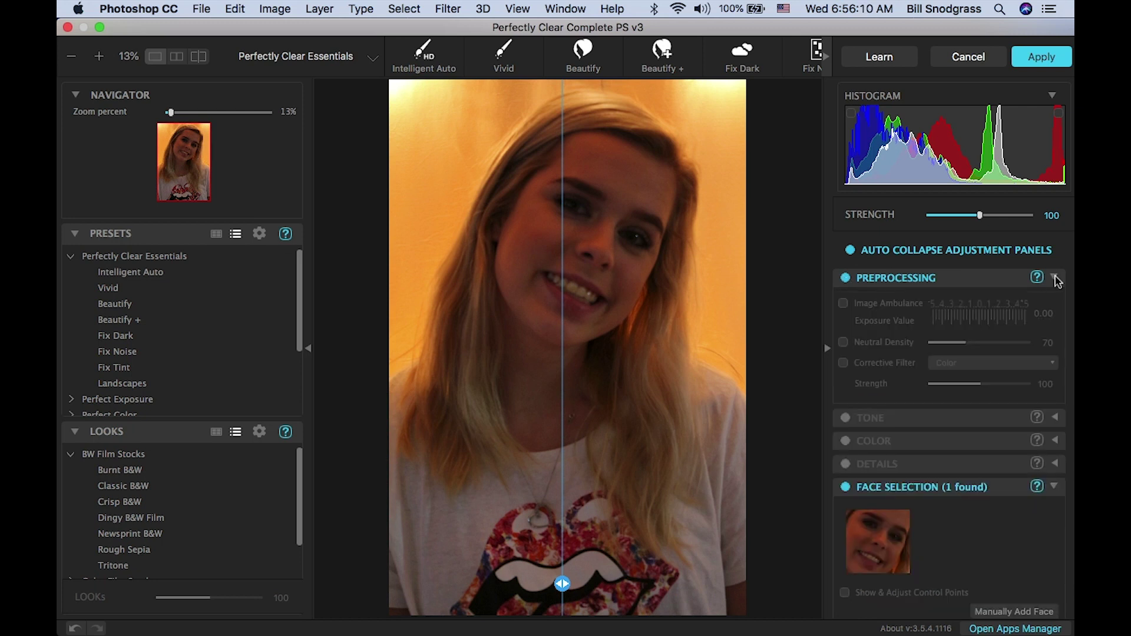
left_click(844, 303)
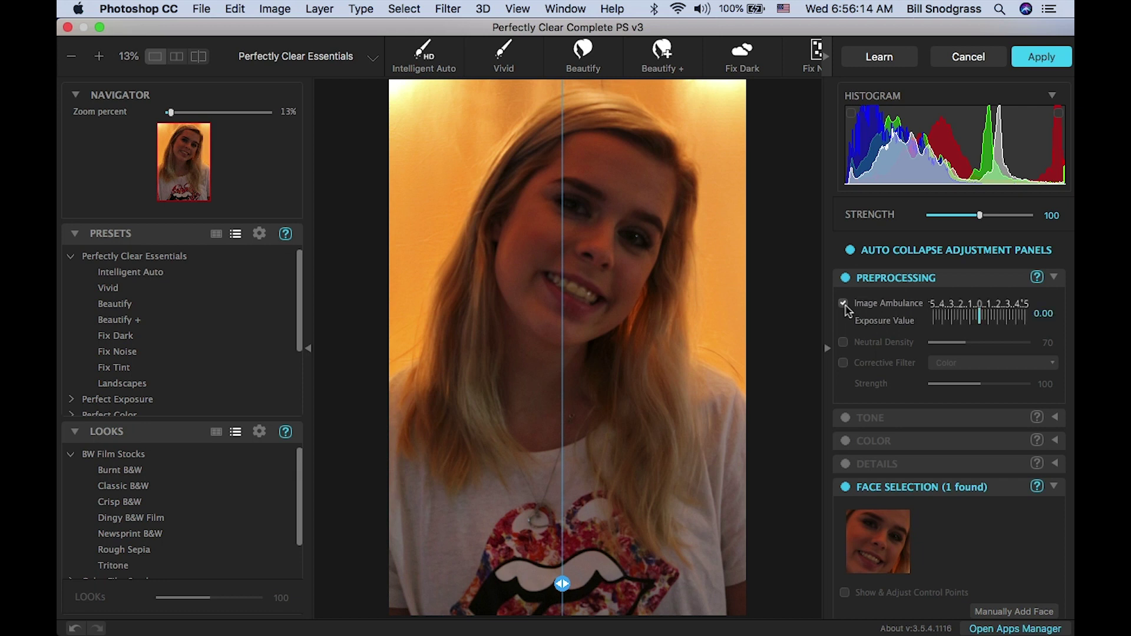
left_click(987, 318)
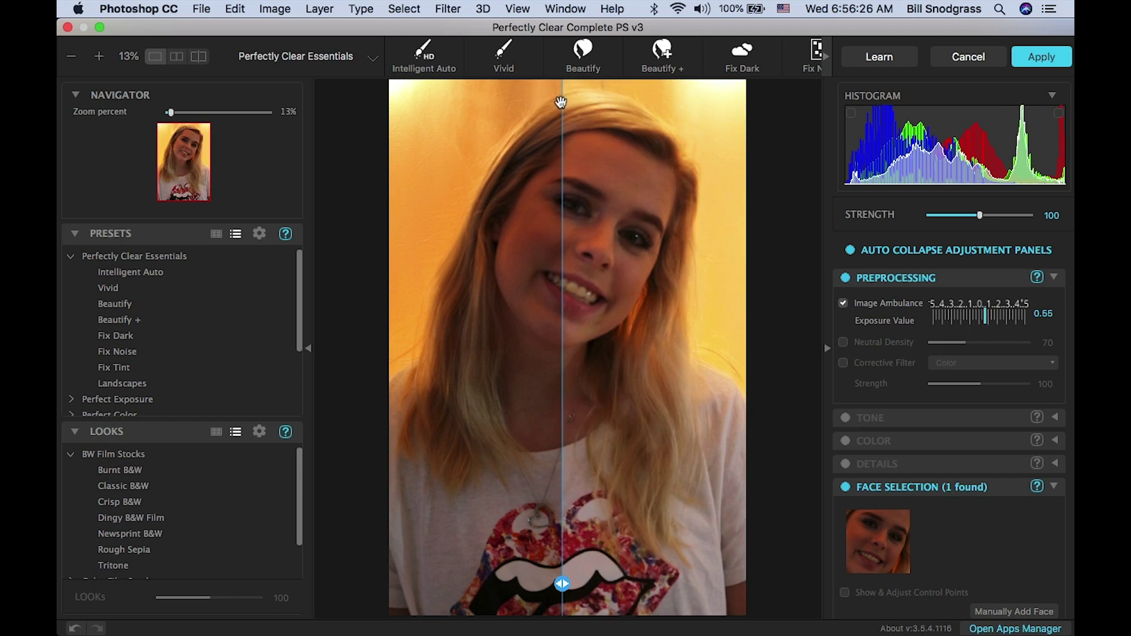
Step: Raise the Image Ambulance exposure to 1.20 and zoom in on the face
left_click_drag(562, 584, 474, 584)
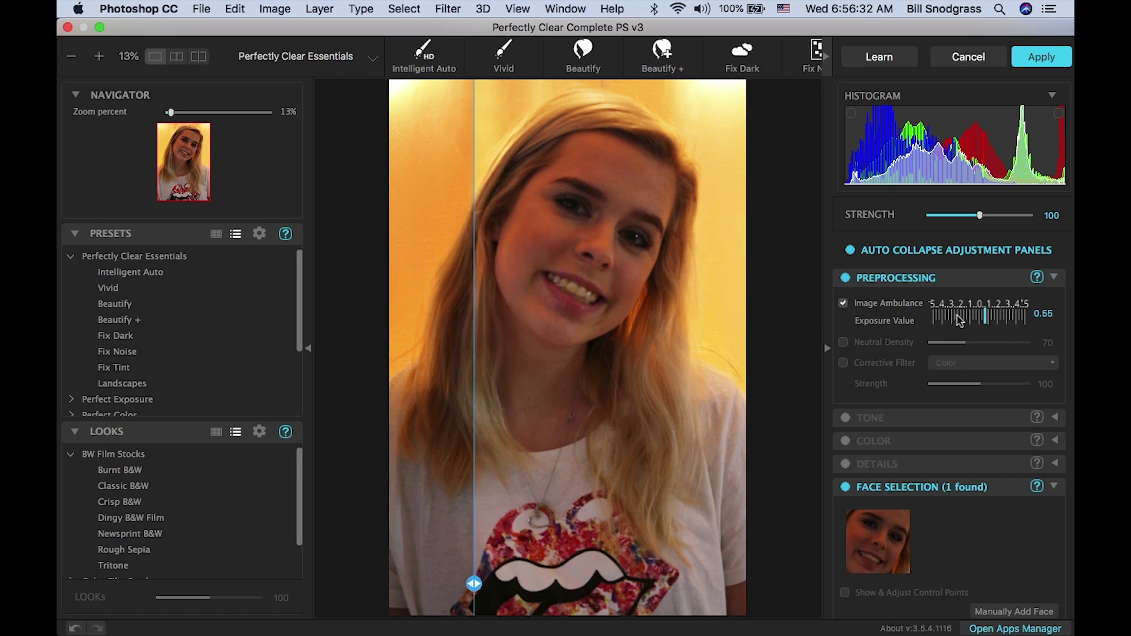
left_click(993, 318)
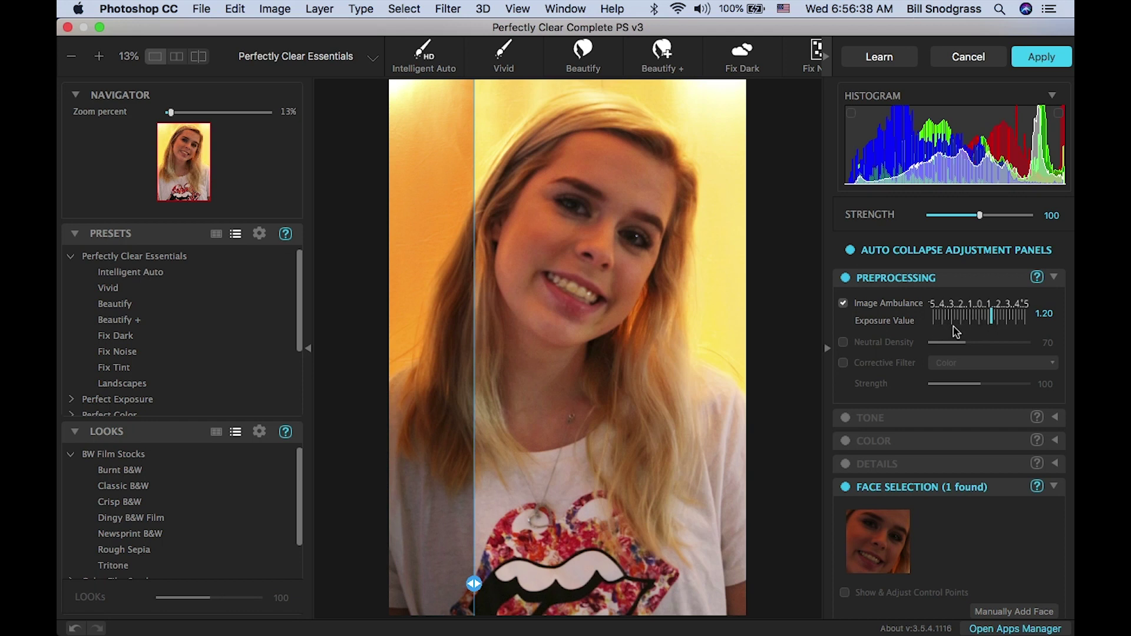
scroll(596, 281, "up", 3)
left_click_drag(571, 205, 644, 316)
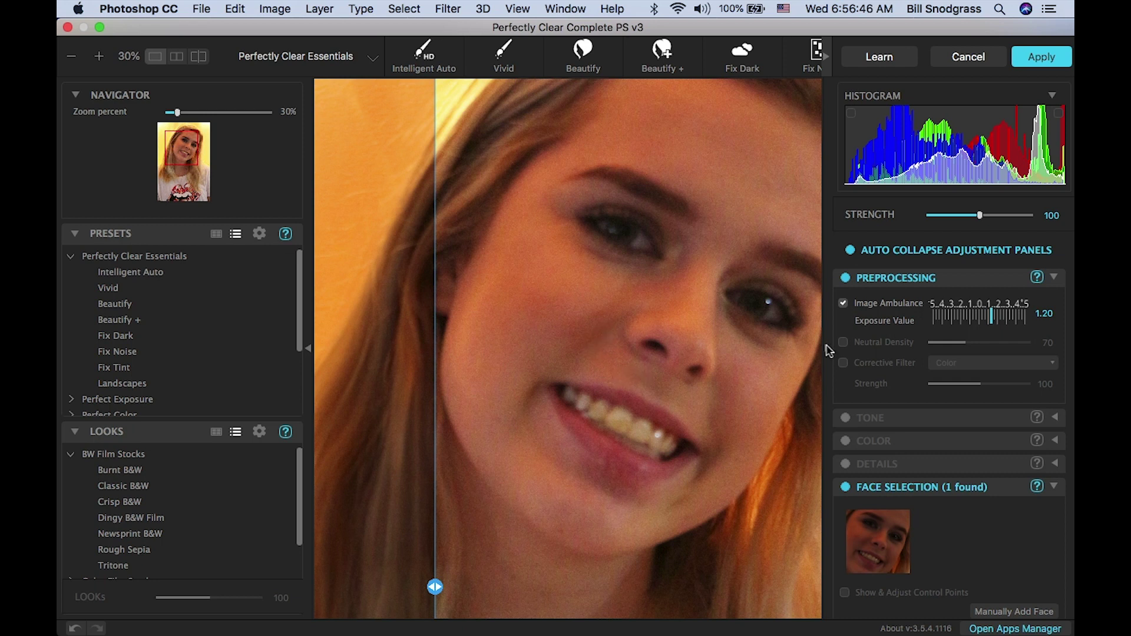
left_click_drag(433, 582, 429, 525)
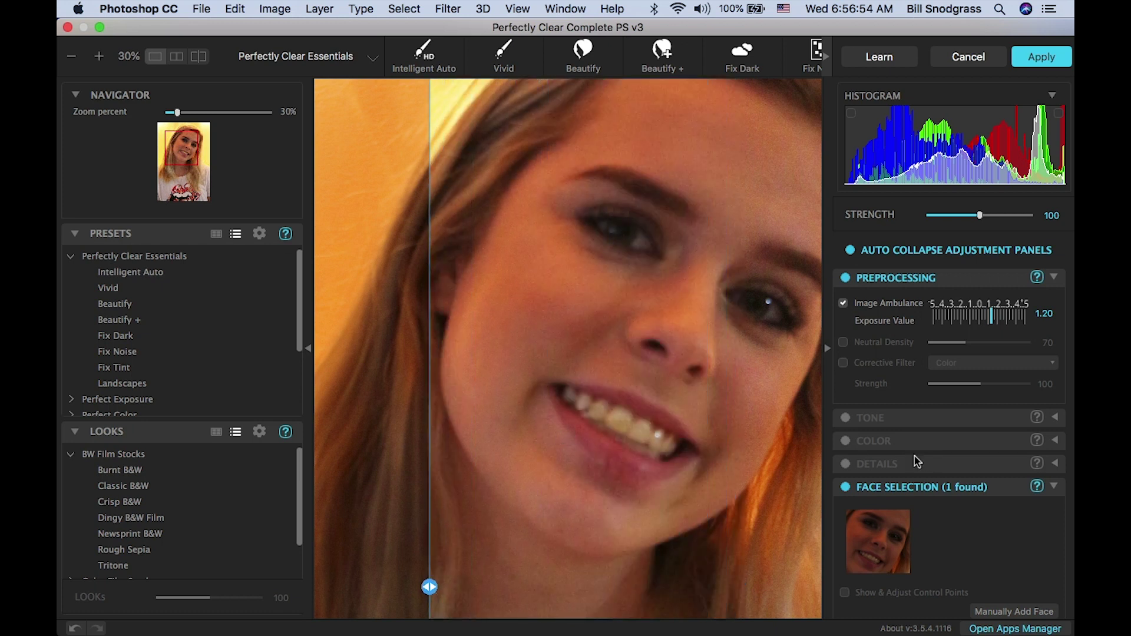
scroll(536, 313, "up", 1)
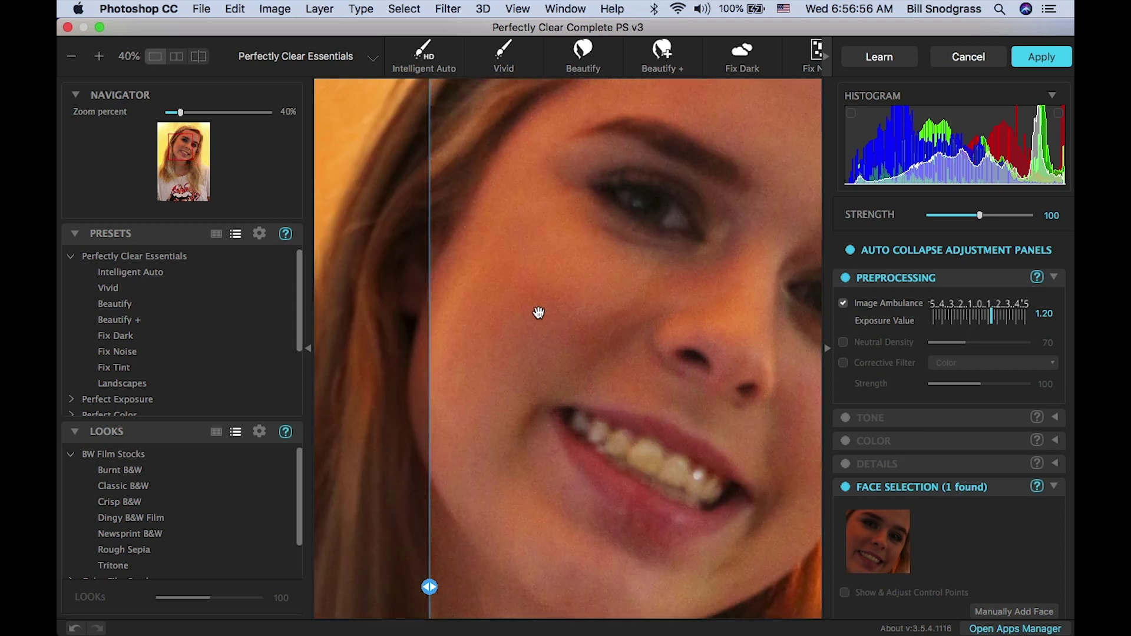
scroll(554, 330, "up", 1)
scroll(567, 331, "down", 1)
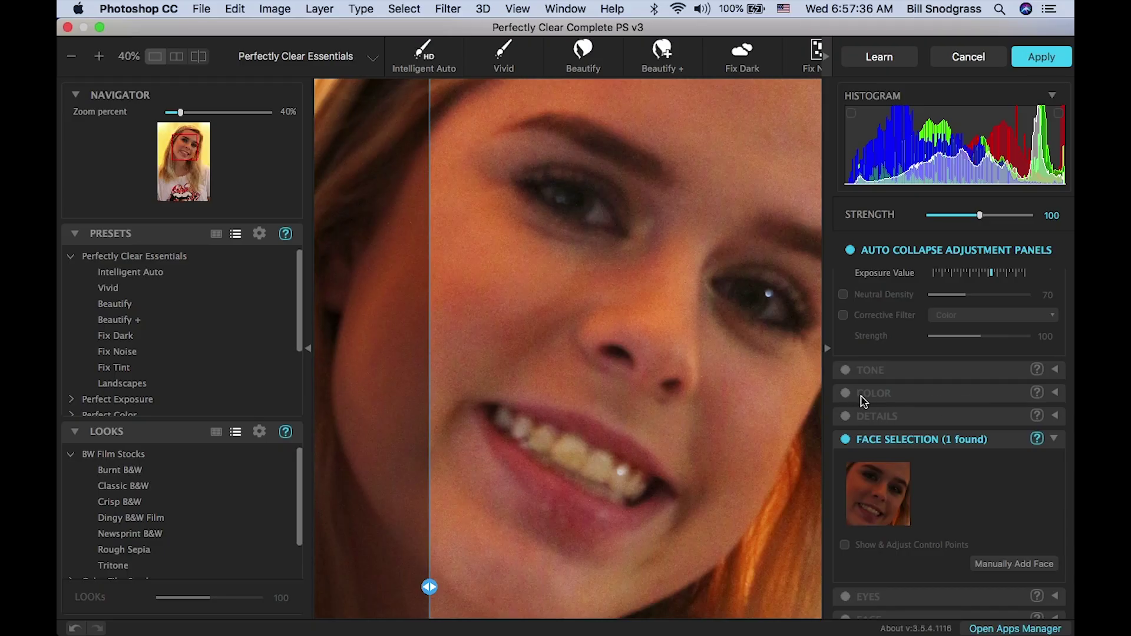
Step: Re-enable the Color correction panel and expand its settings
left_click(861, 396)
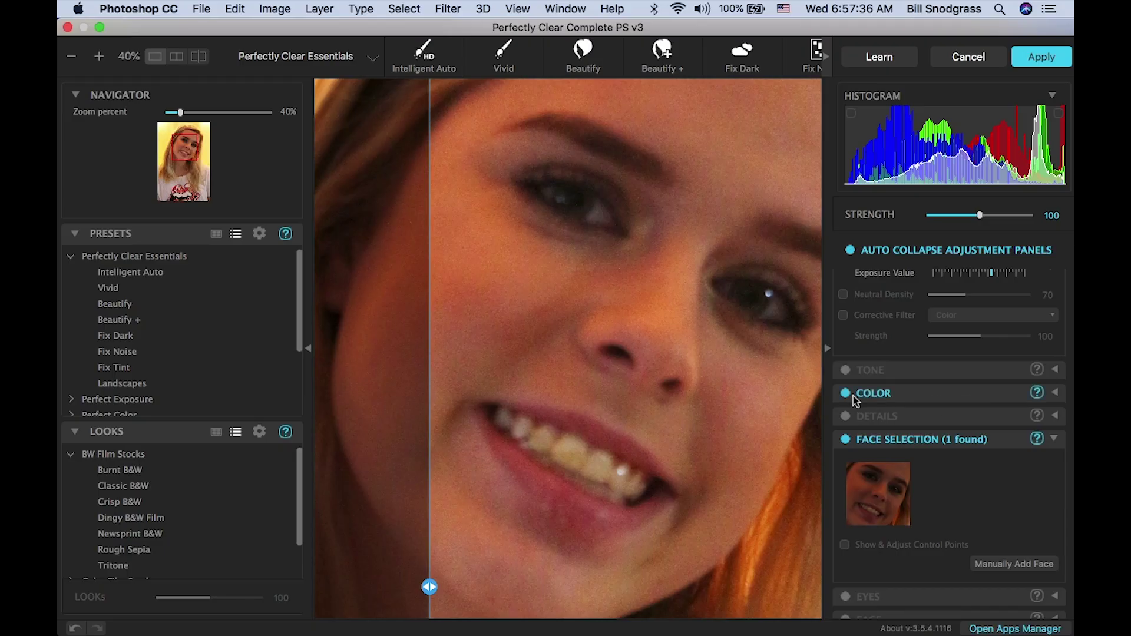
left_click(1056, 395)
scroll(989, 429, "down", 2)
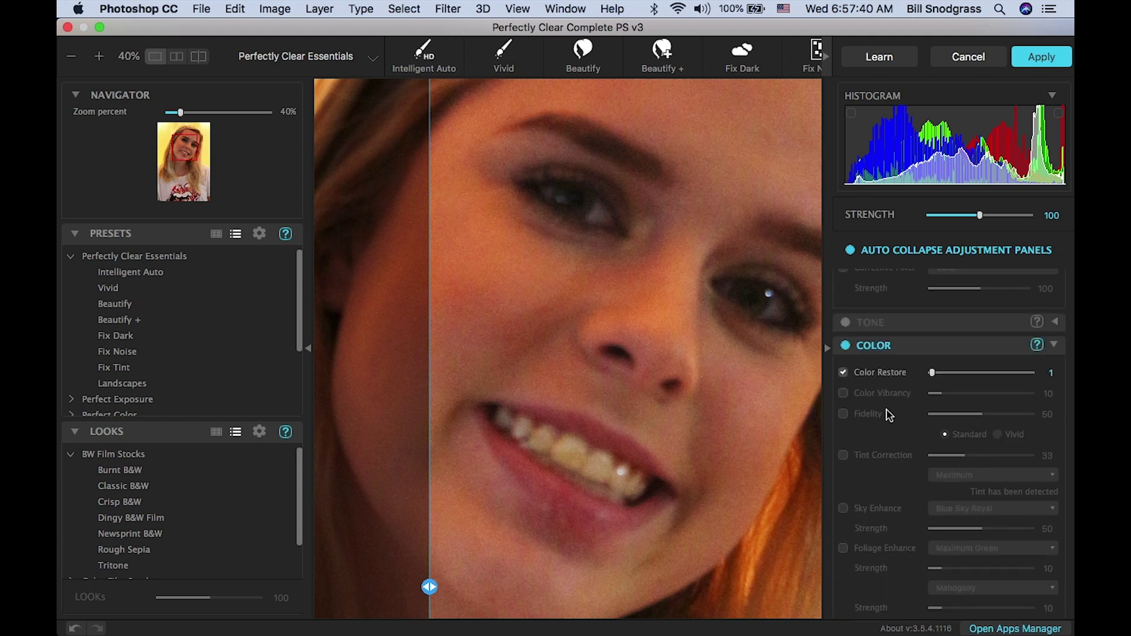
scroll(891, 497, "down", 2)
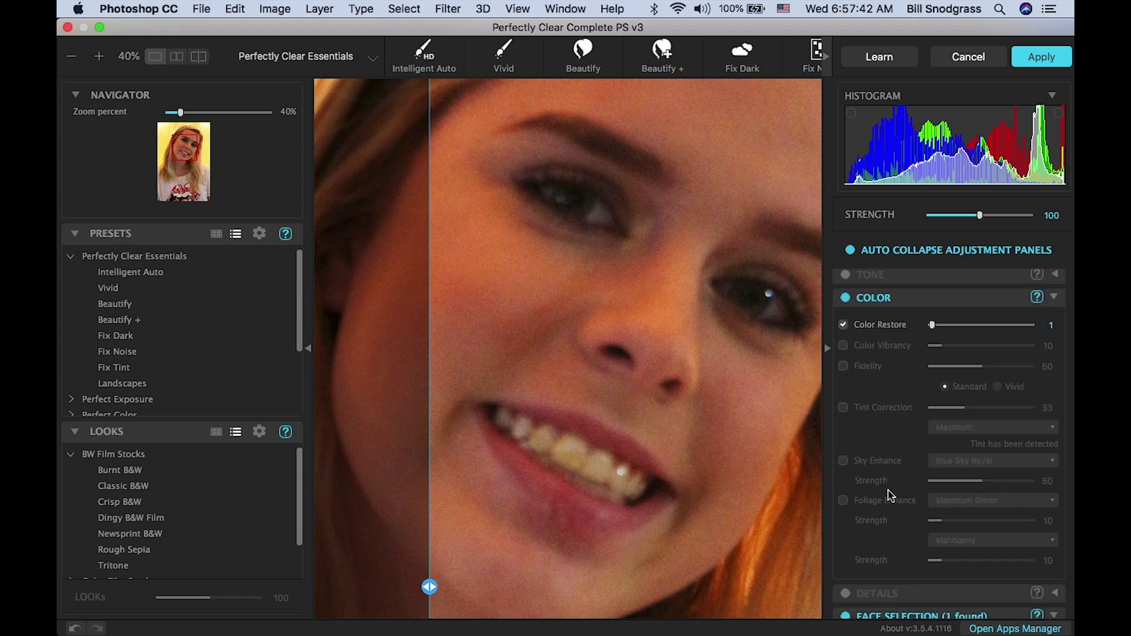
Step: Toggle Tint Correction on and off to compare, leaving it unchecked
left_click(844, 408)
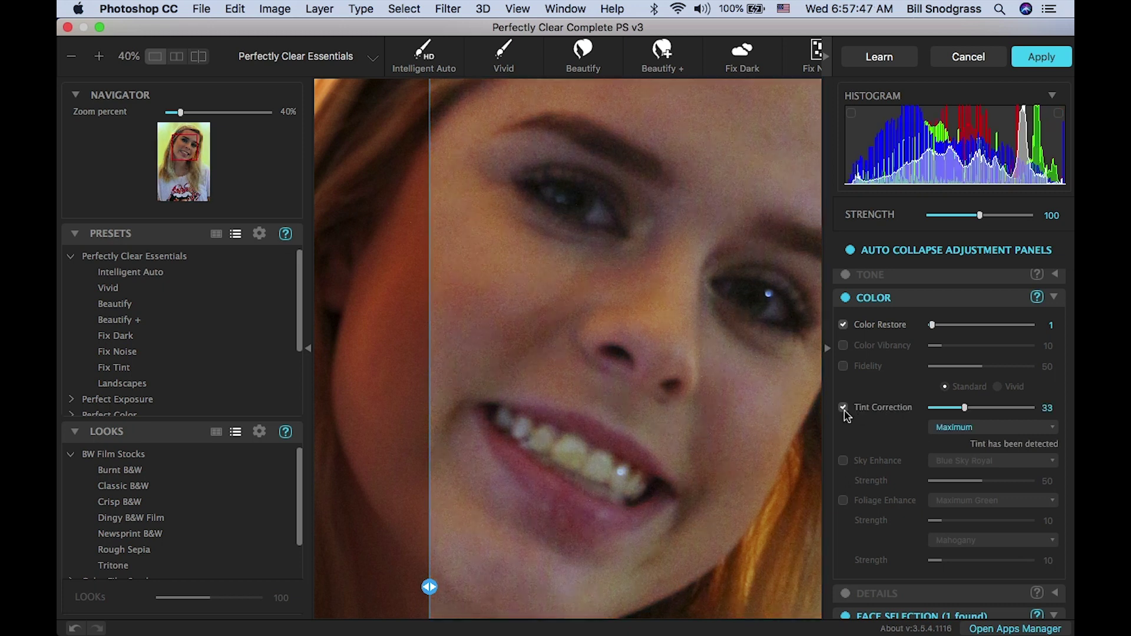
left_click(844, 408)
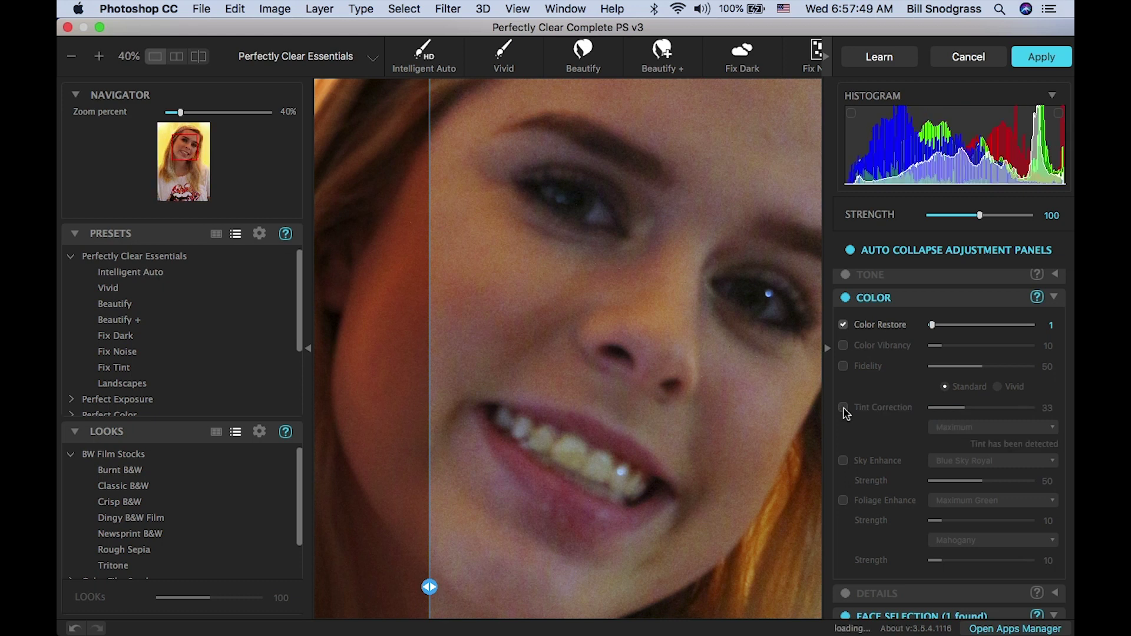
scroll(696, 390, "down", 2)
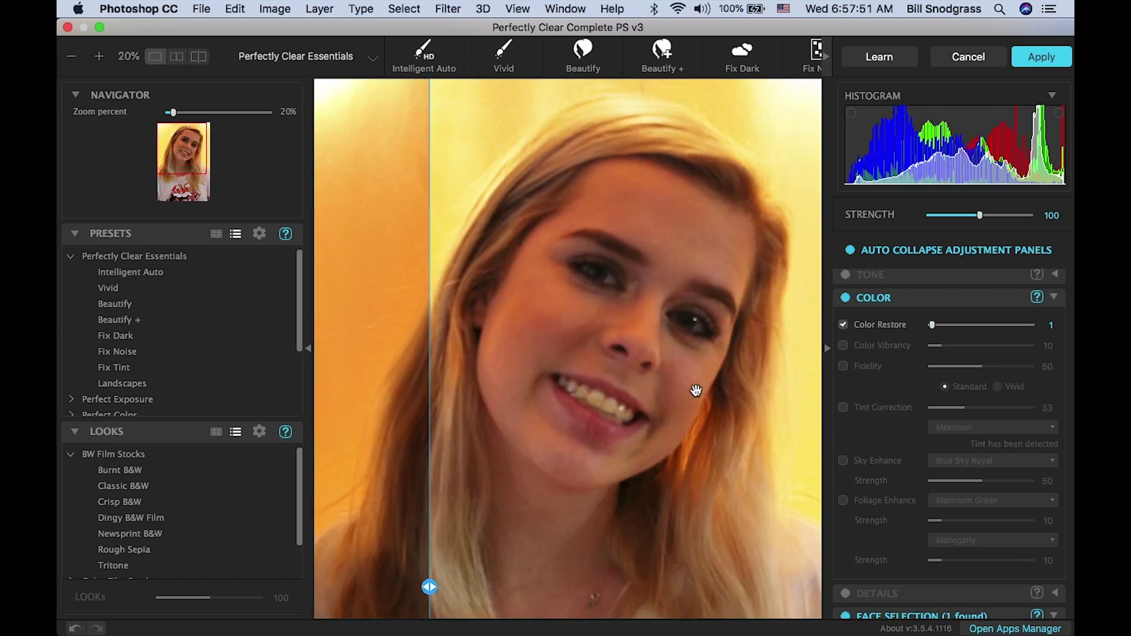
left_click(844, 408)
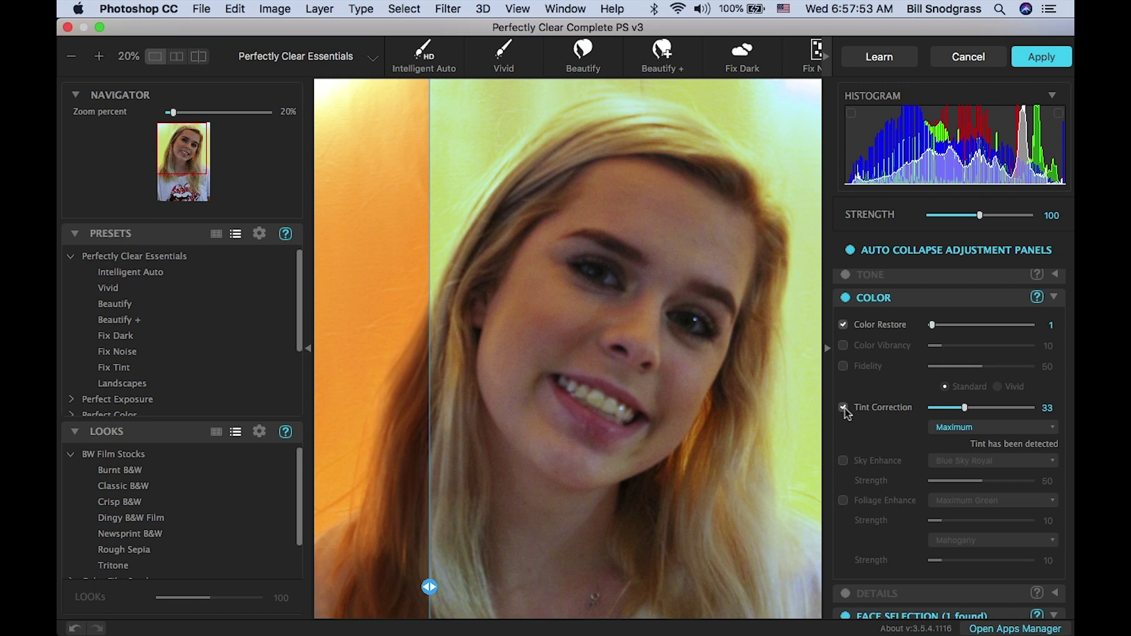
left_click(843, 407)
left_click(844, 408)
left_click(844, 408)
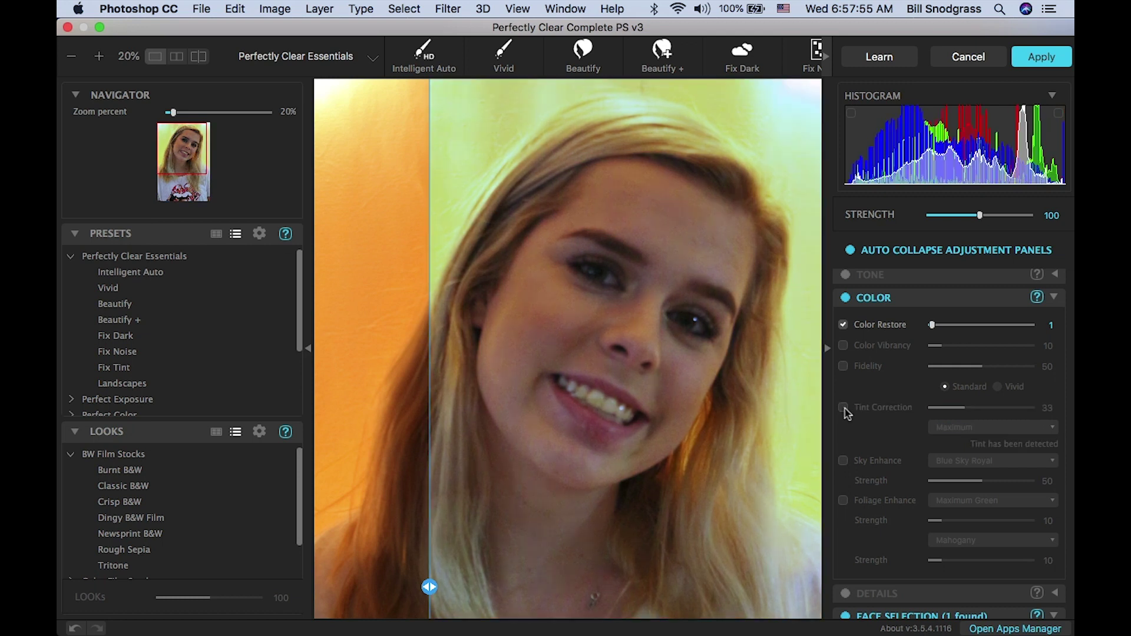
scroll(855, 416, "down", 2)
scroll(861, 421, "down", 2)
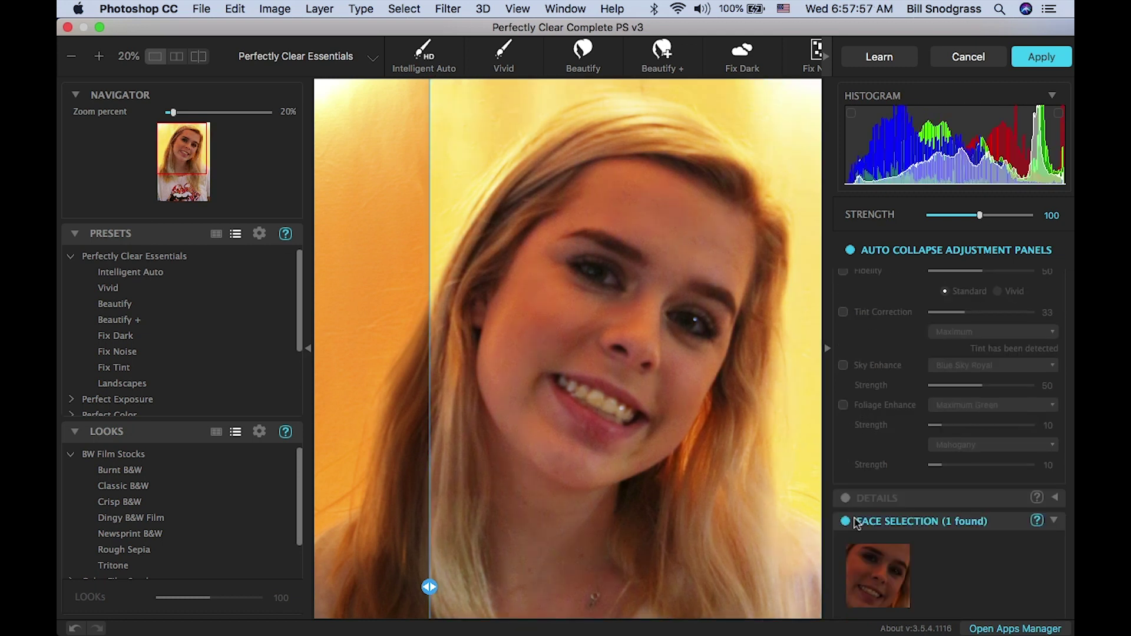
left_click(1056, 500)
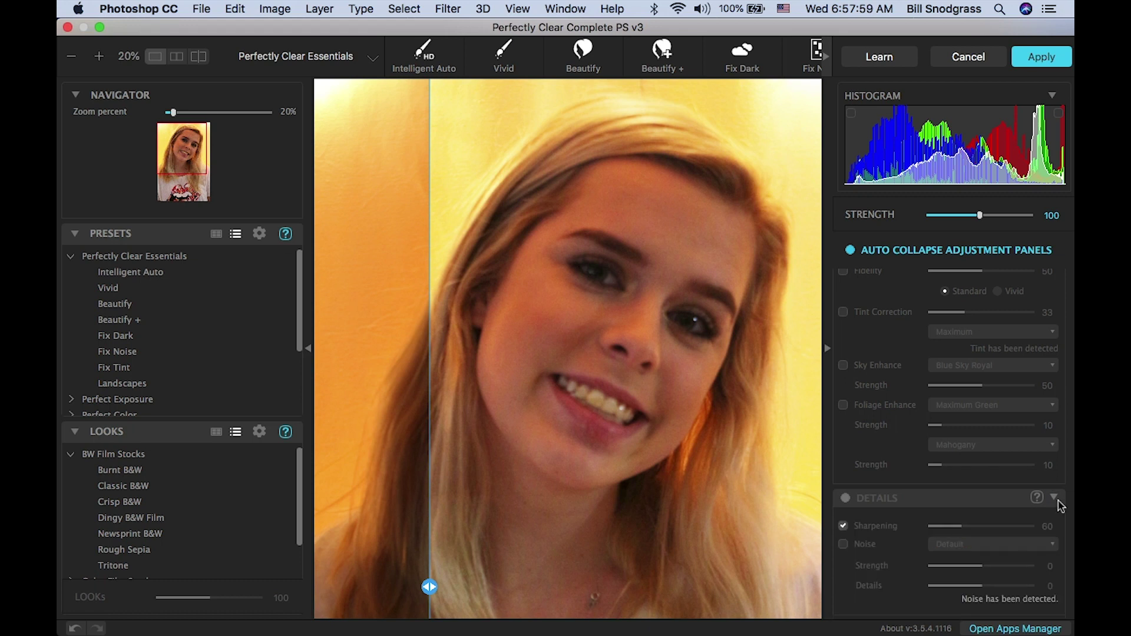
Step: Turn off sharpening and switch noise reduction on in the Details panel
scroll(872, 498, "down", 2)
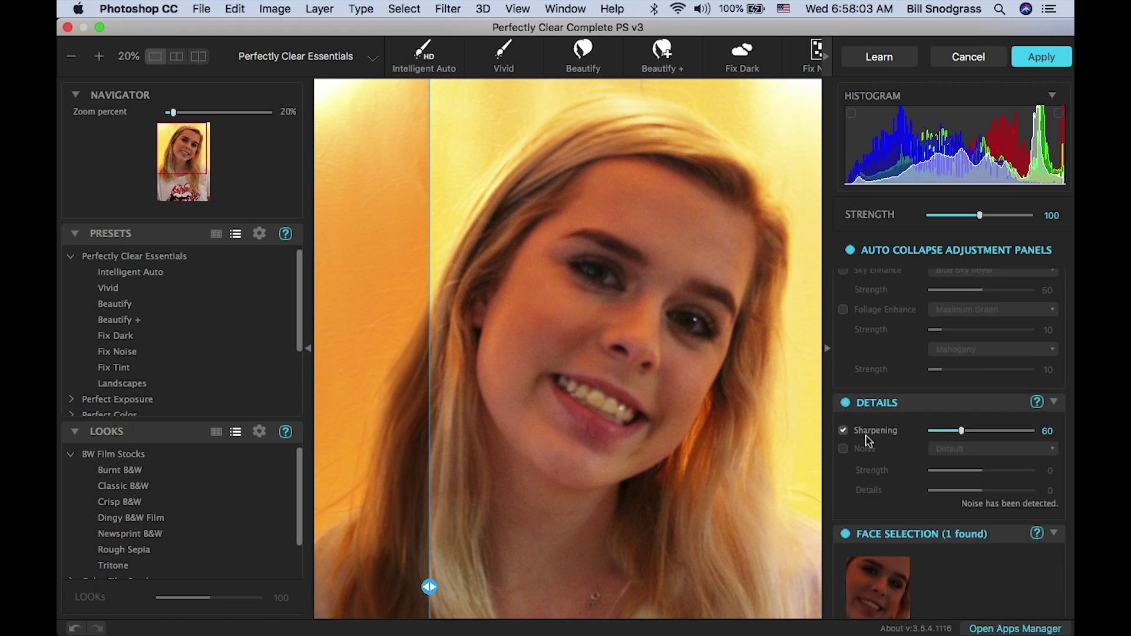
left_click(845, 431)
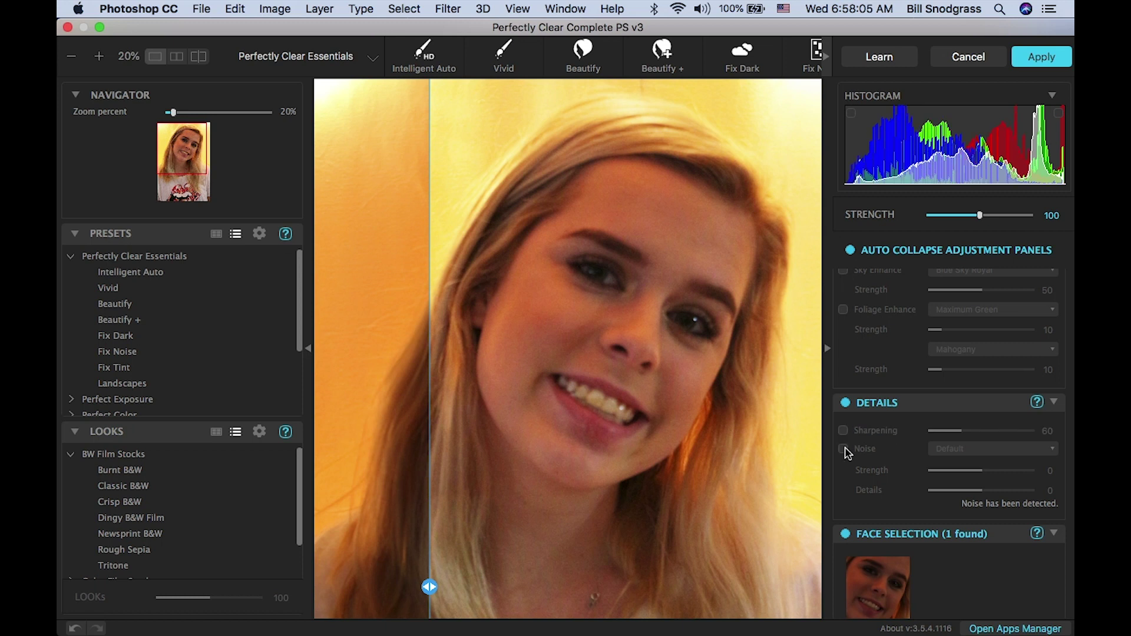
left_click(845, 450)
scroll(623, 327, "up", 1)
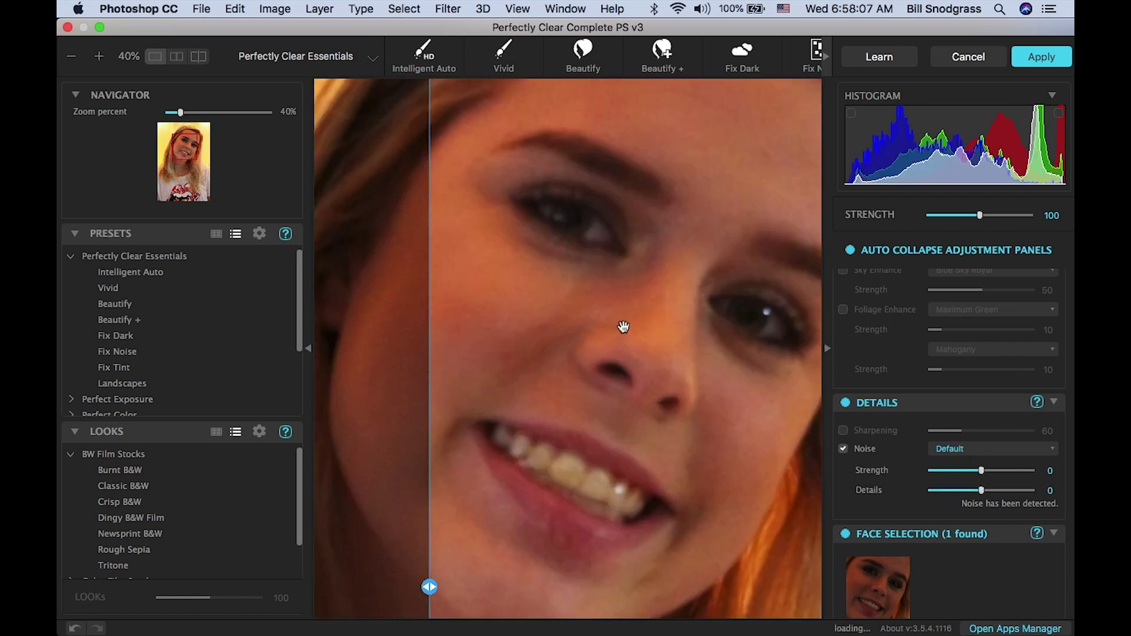
scroll(619, 326, "up", 1)
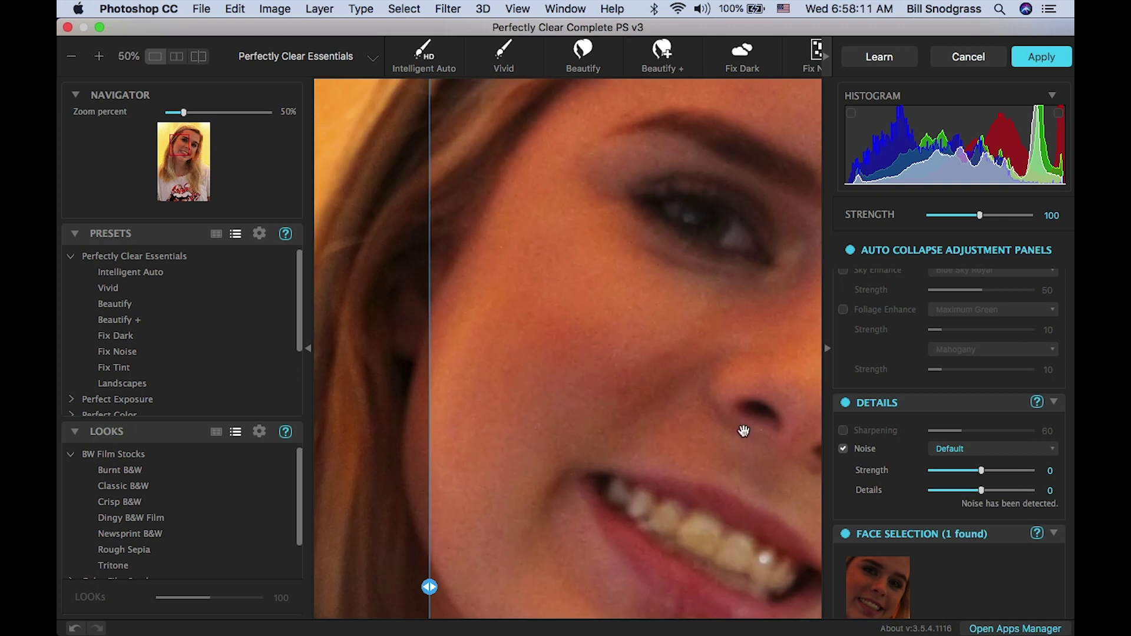
left_click(844, 449)
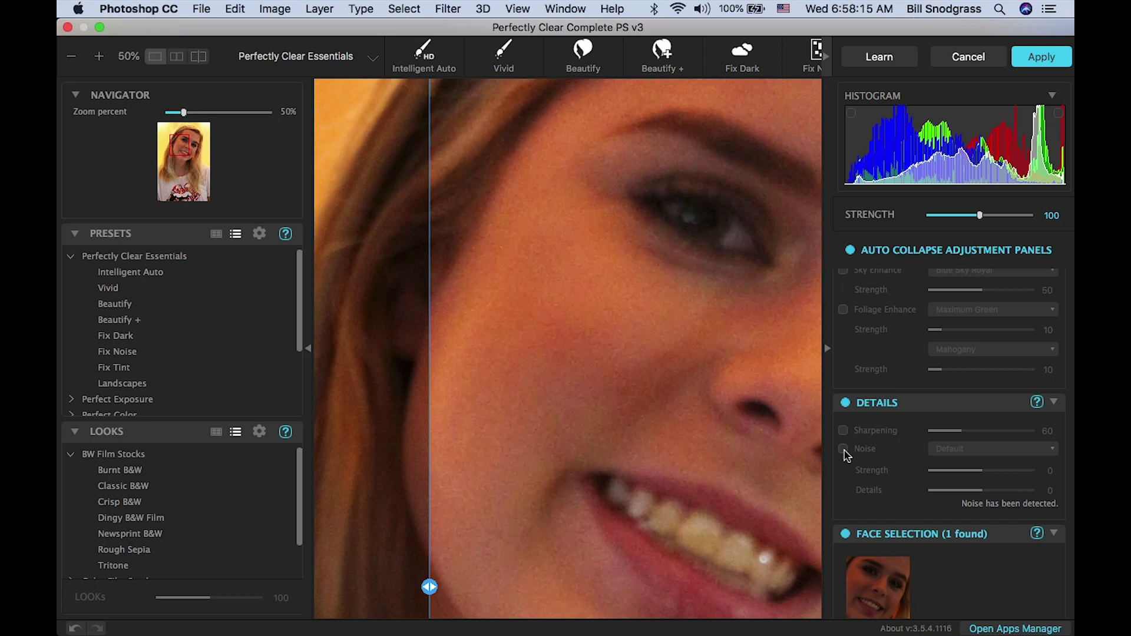
left_click(844, 451)
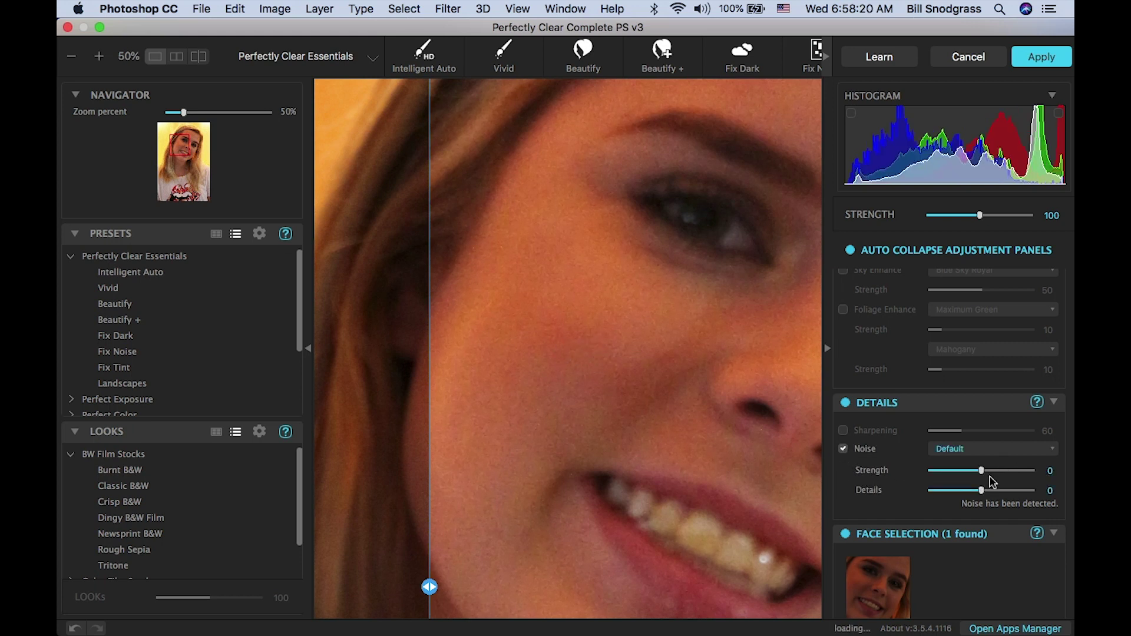
Step: Choose the Portrait noise preset (strength 13) and raise noise Details to 3
left_click(981, 449)
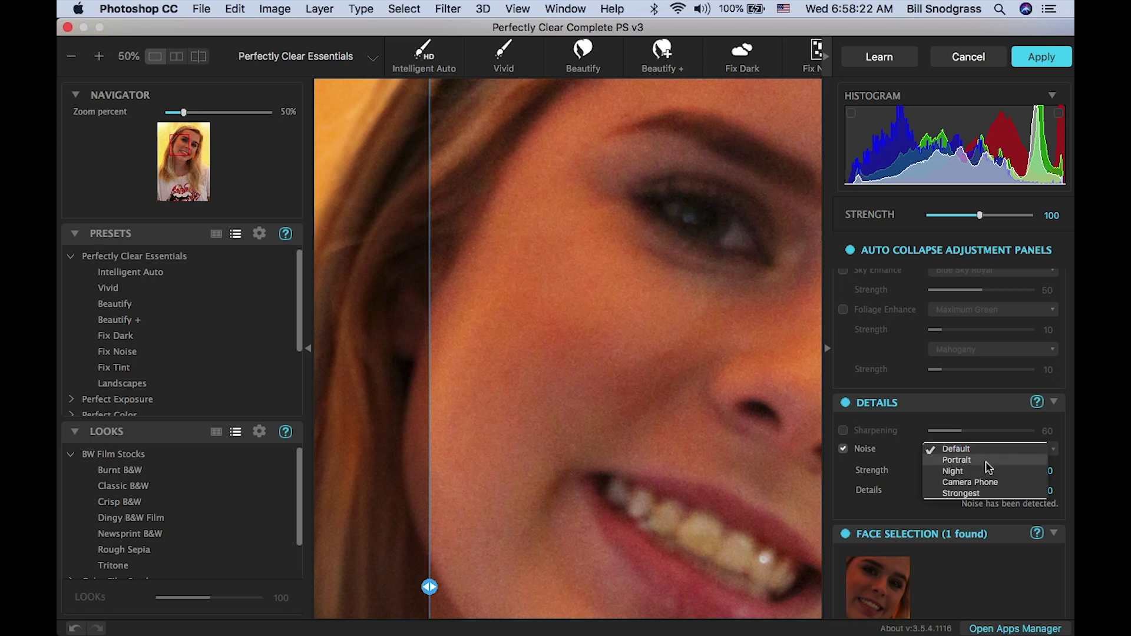
left_click(985, 460)
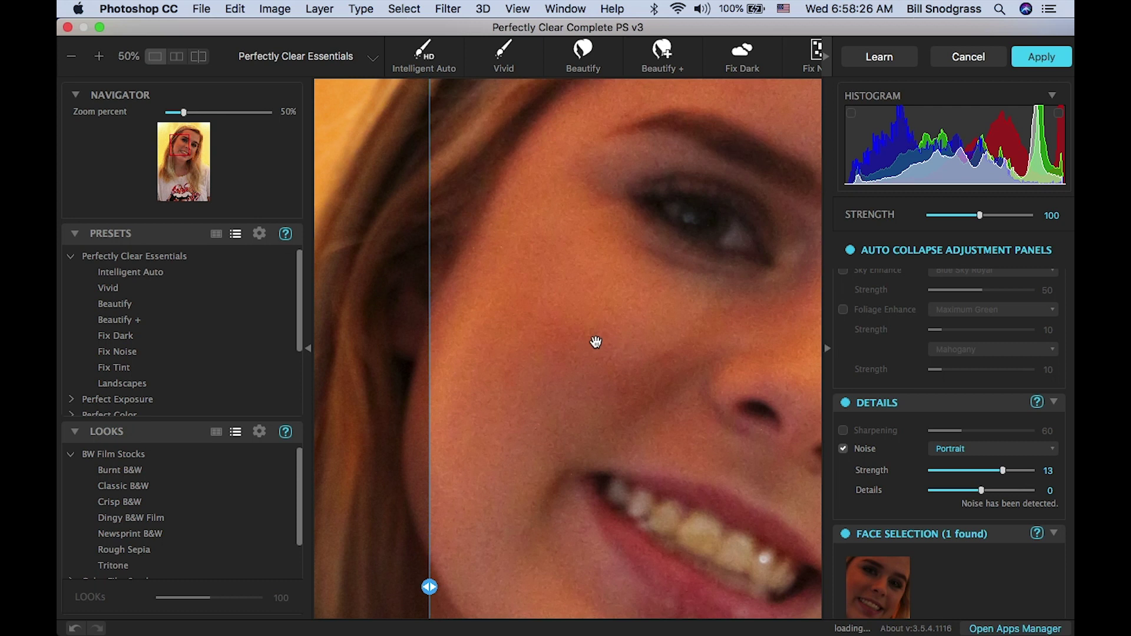
left_click_drag(429, 587, 794, 587)
left_click_drag(715, 580, 419, 535)
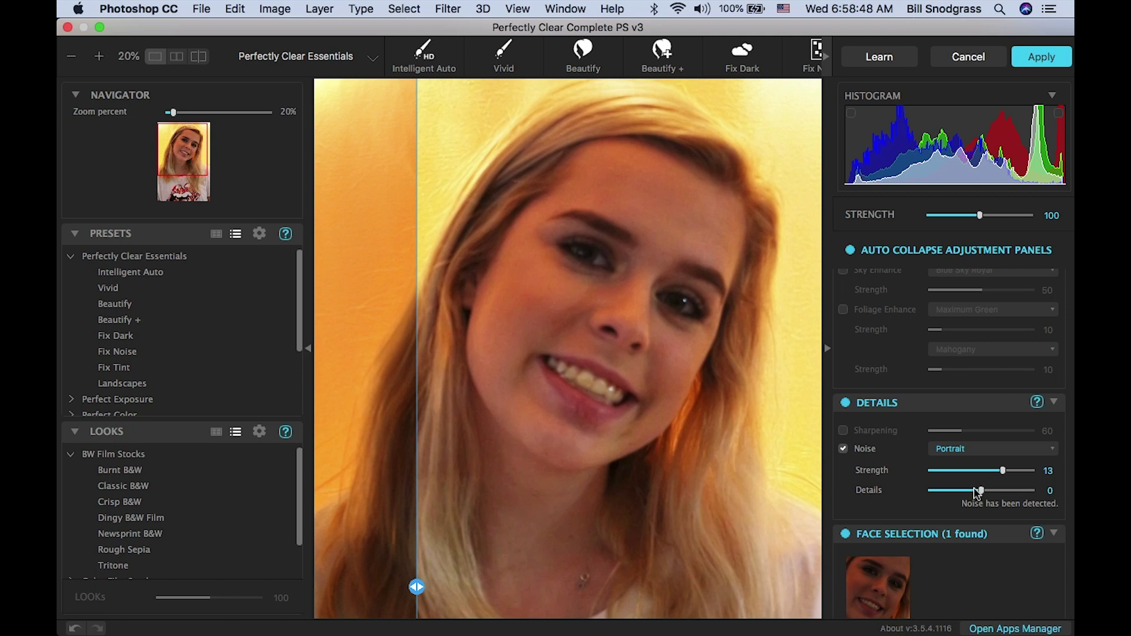
left_click(1000, 490)
scroll(571, 326, "up", 5)
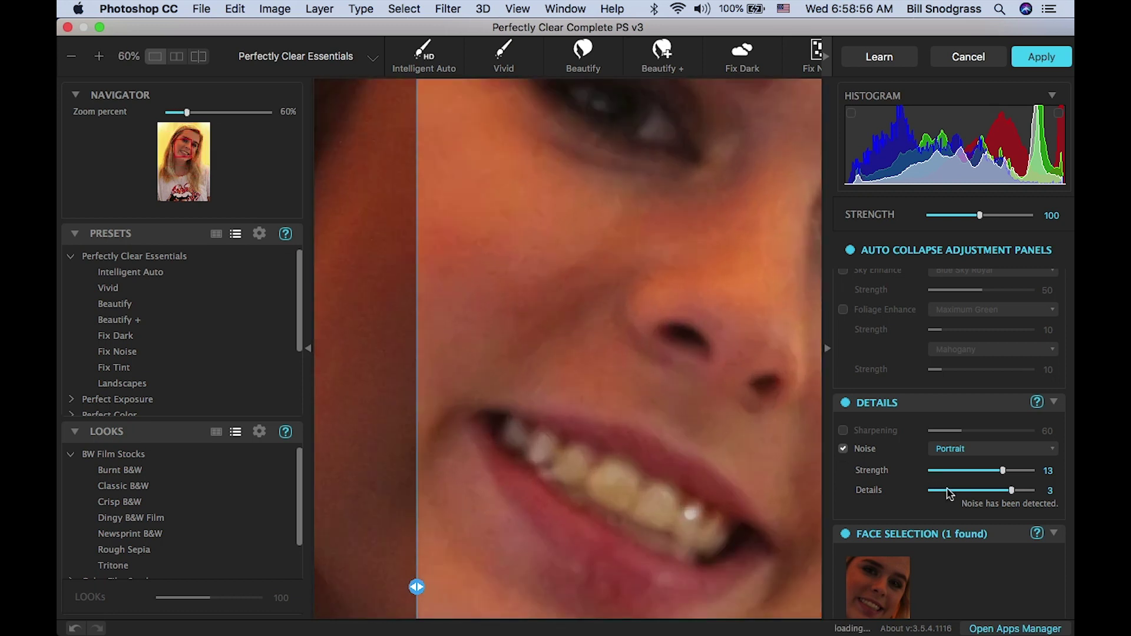
left_click(981, 492)
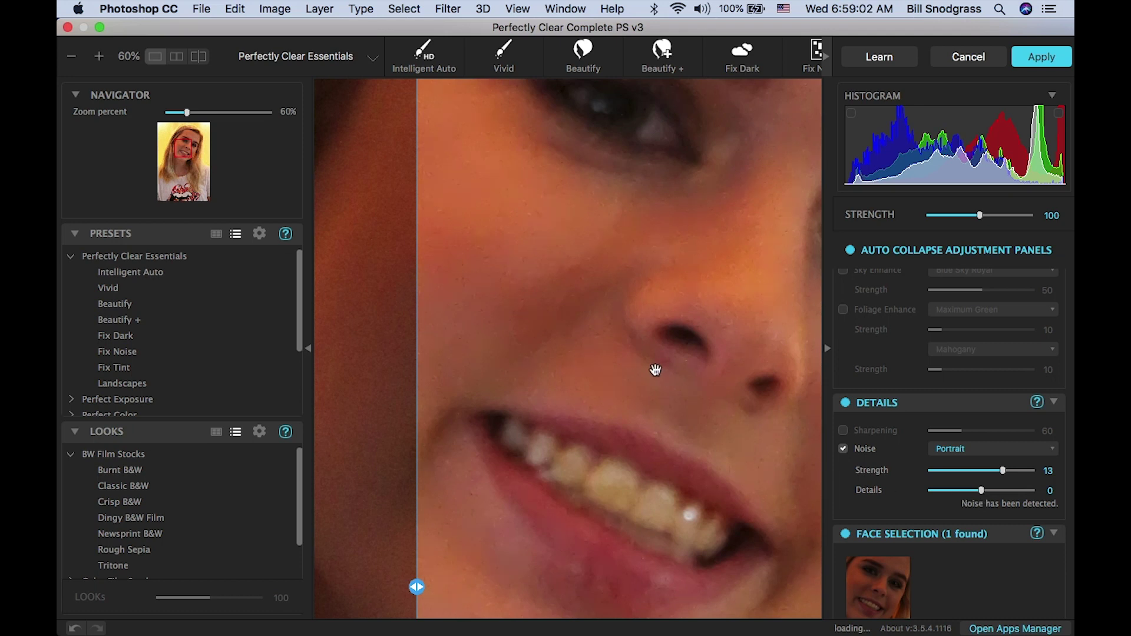
scroll(654, 371, "down", 5)
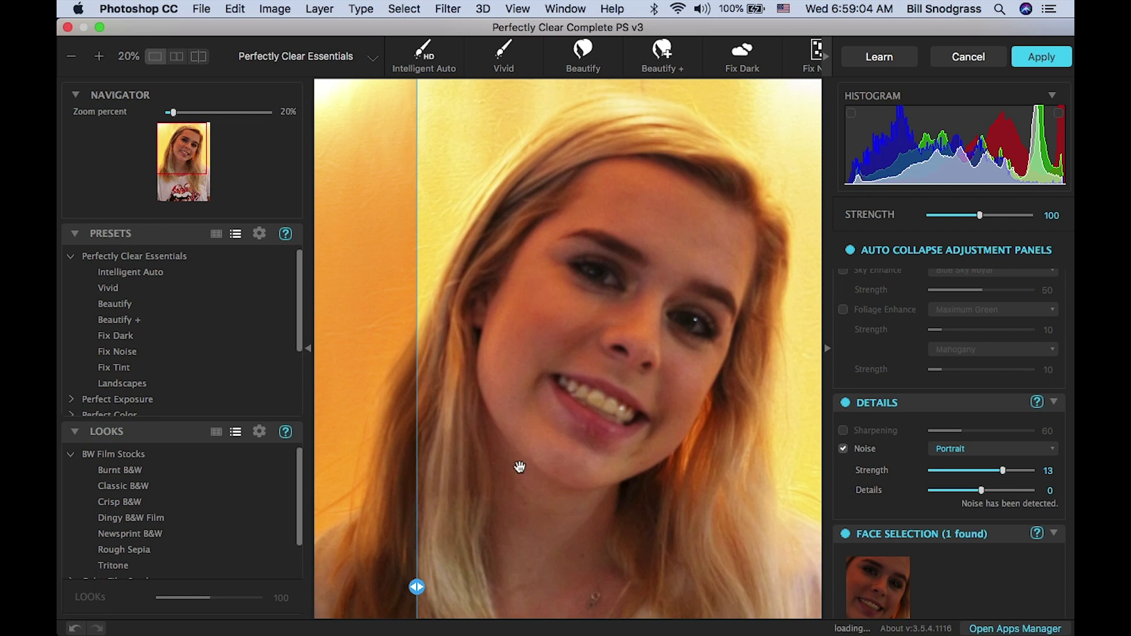
left_click_drag(347, 578, 332, 550)
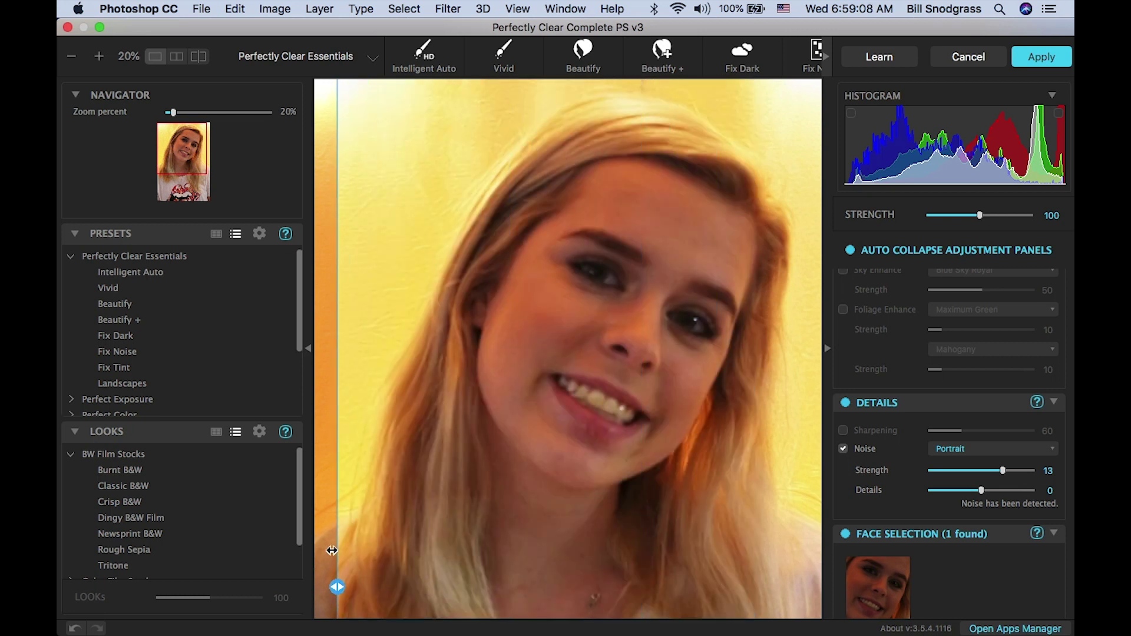
scroll(680, 487, "down", 2)
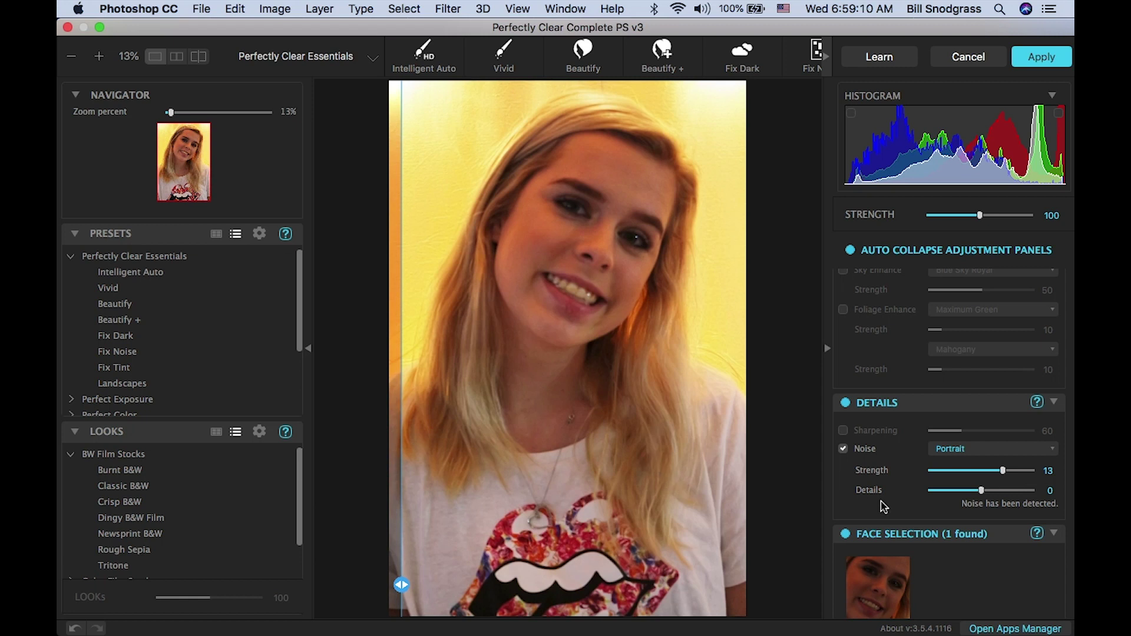
Step: Enable Eyes, Face and Skin panels: Perfectly Smooth 36 on Face Only, Blemish Removal 25
scroll(868, 506, "down", 5)
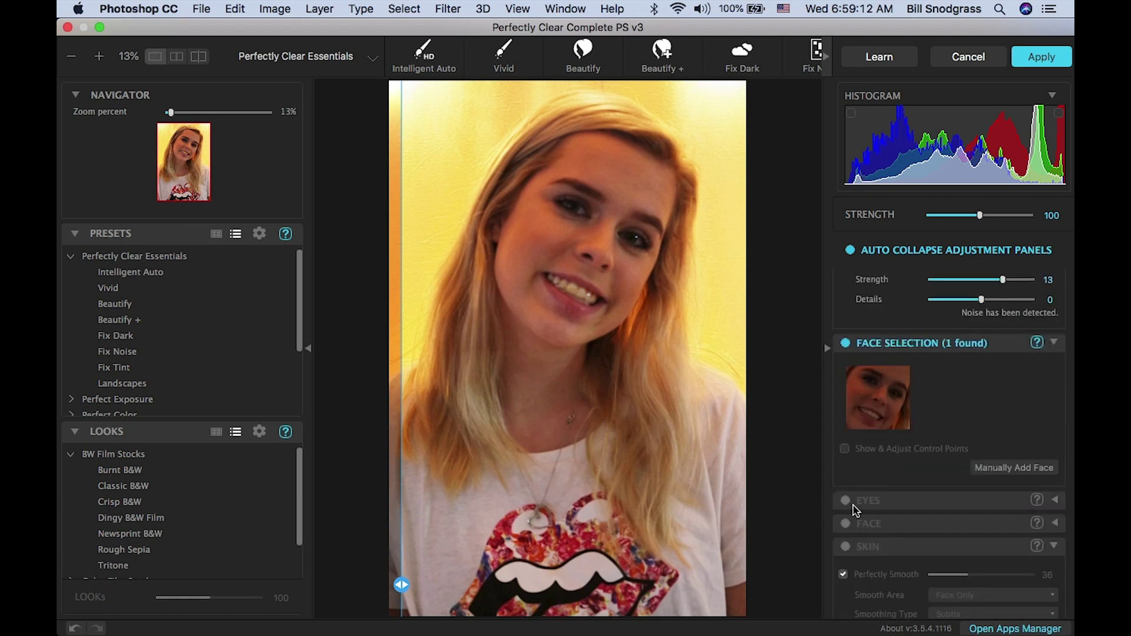
left_click(846, 502)
left_click(846, 524)
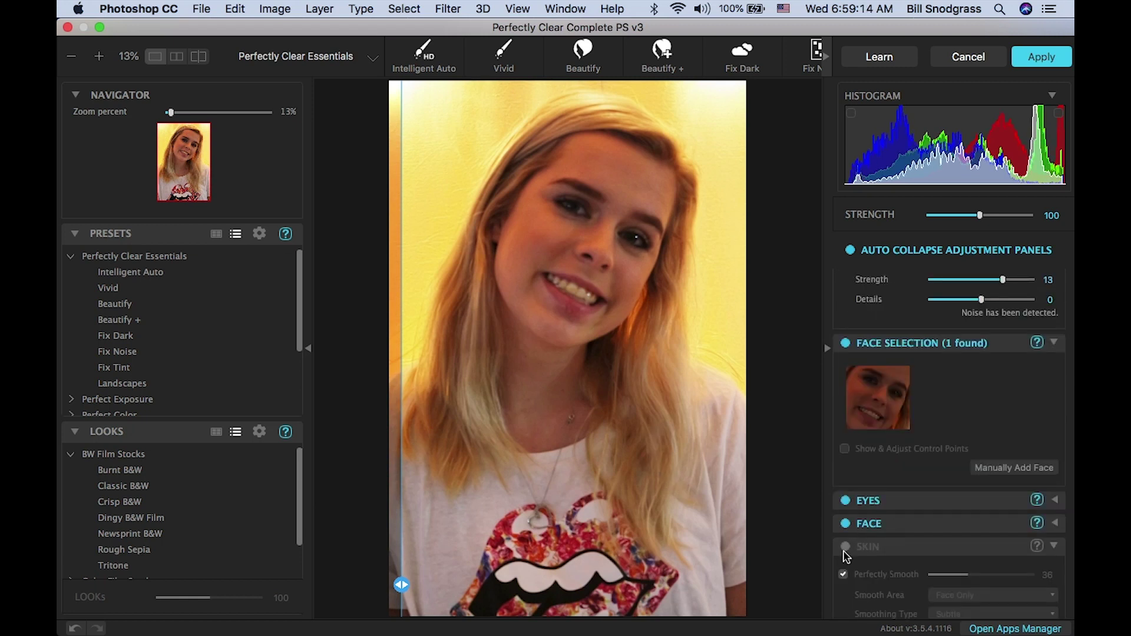
left_click(847, 548)
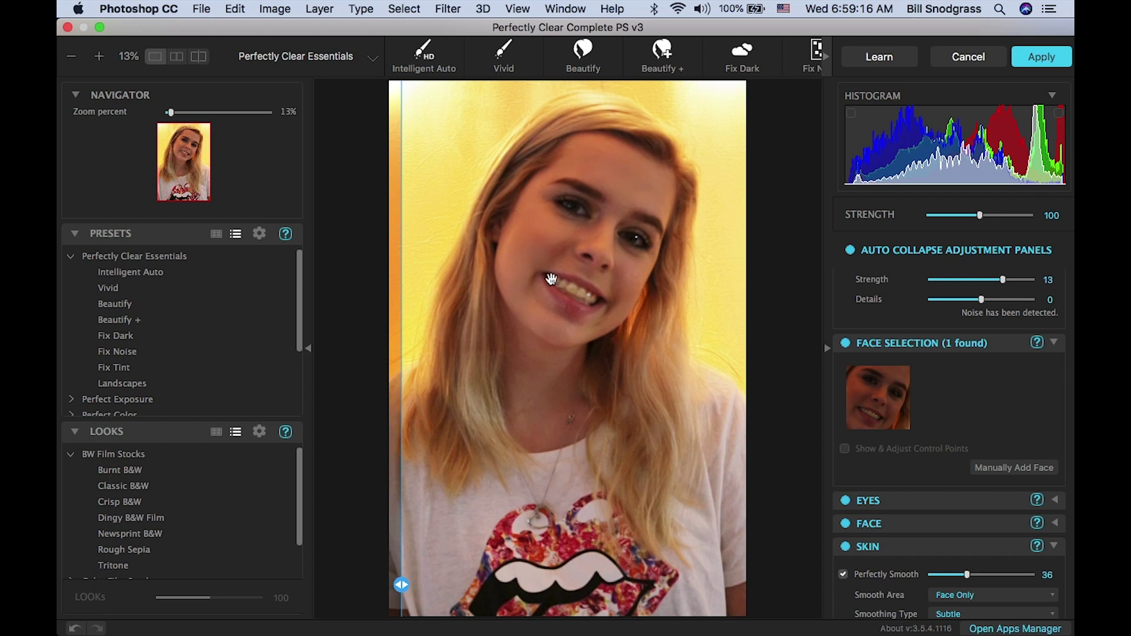
scroll(862, 517, "down", 3)
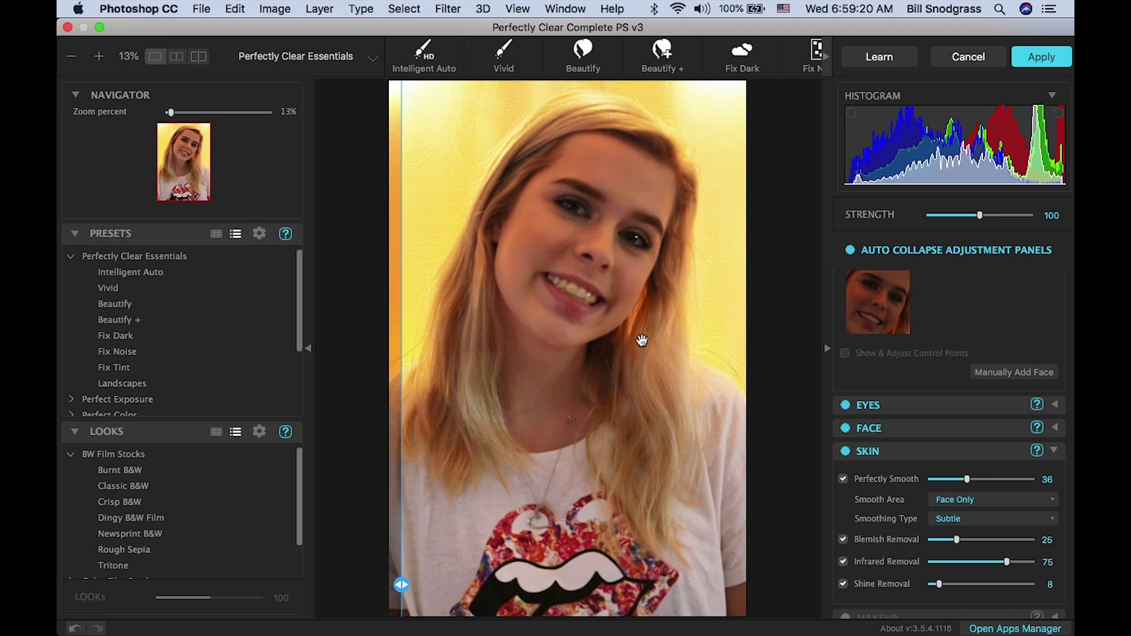
scroll(978, 489, "down", 2)
scroll(978, 492, "down", 2)
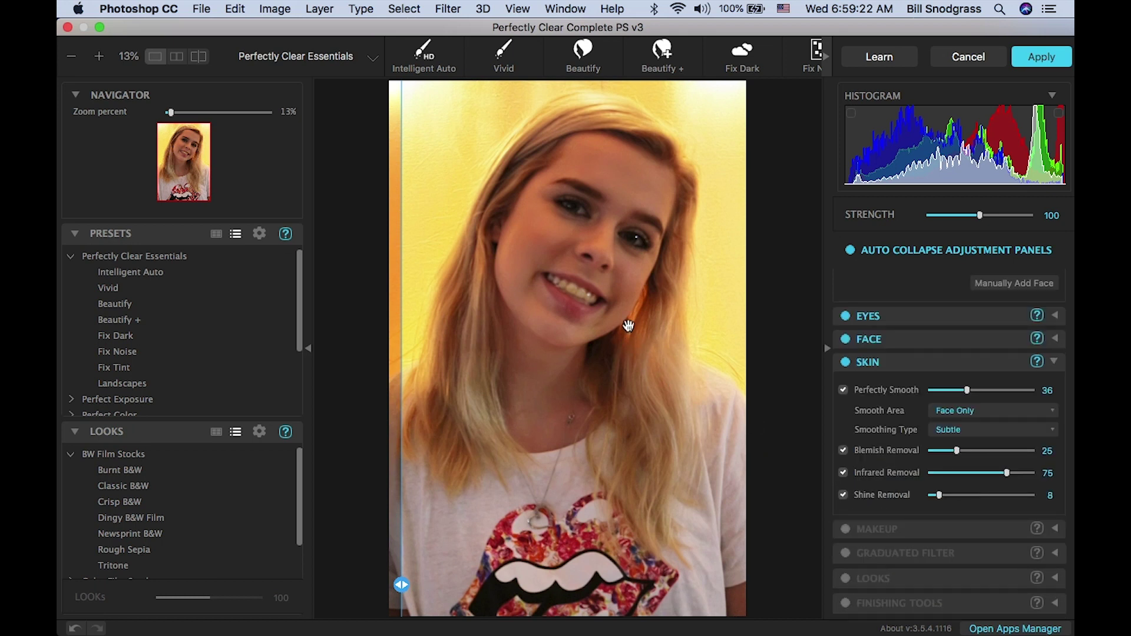
scroll(629, 326, "up", 3)
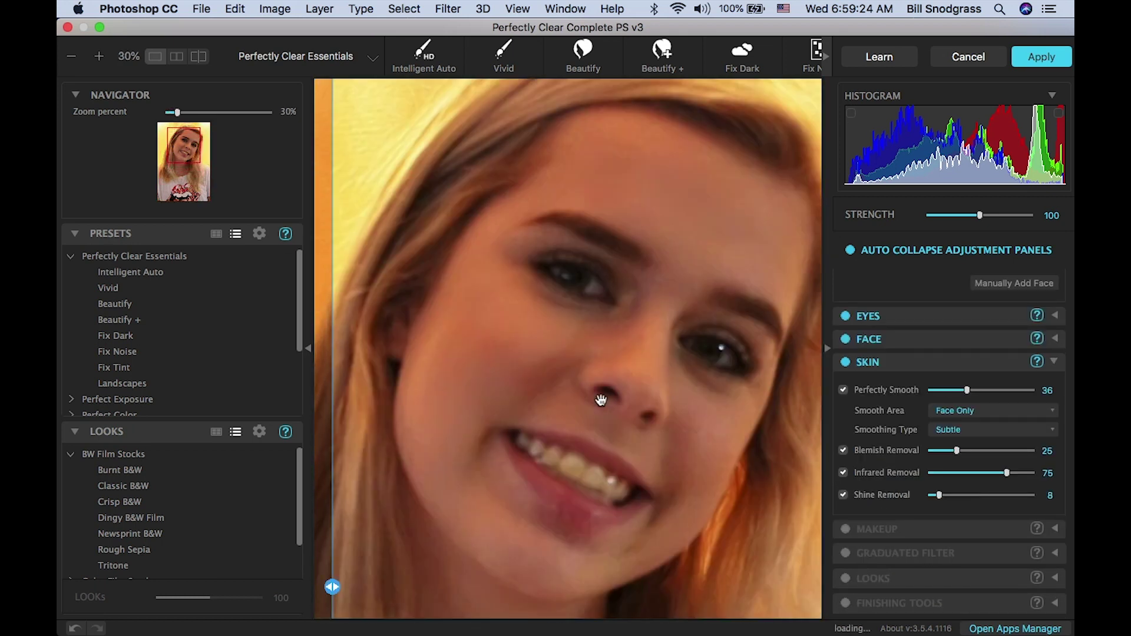
scroll(601, 401, "up", 2)
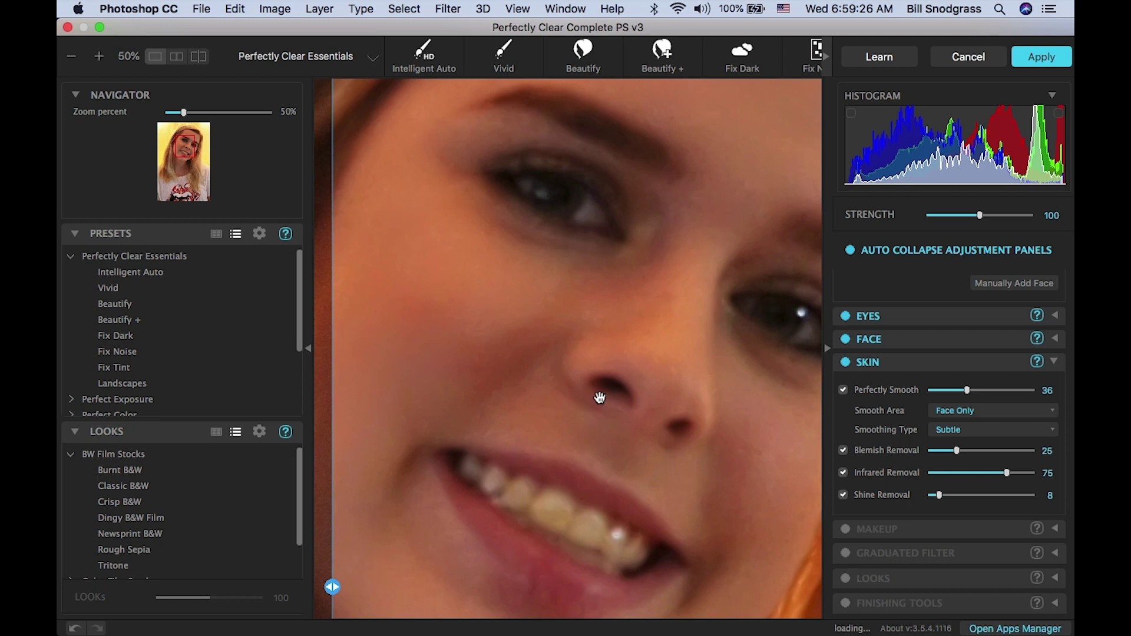
scroll(613, 386, "down", 4)
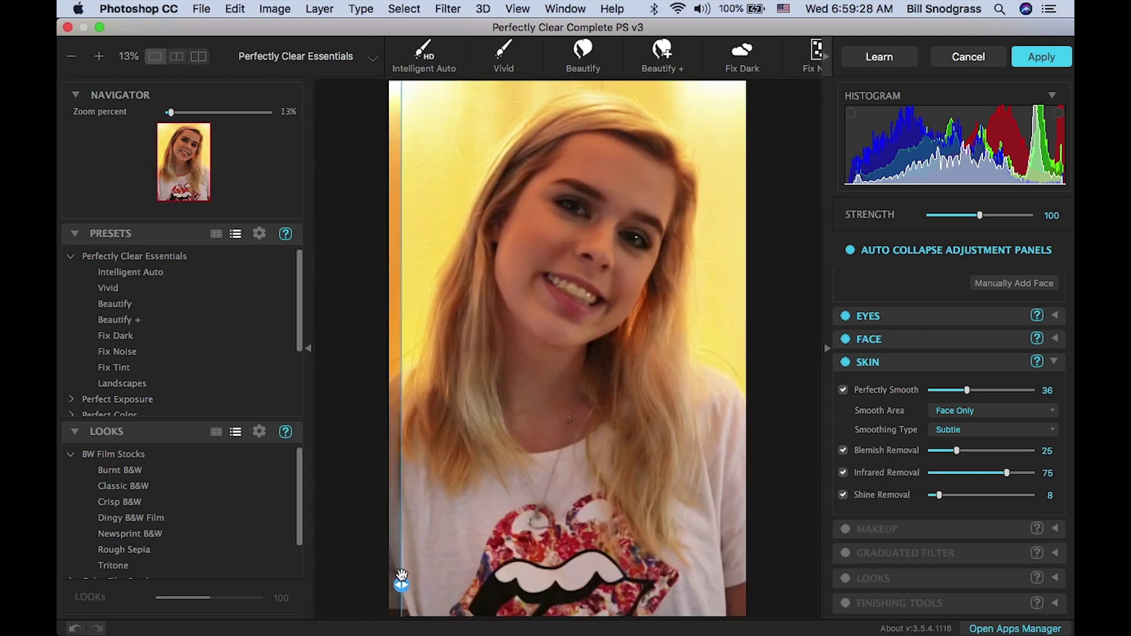
left_click_drag(401, 584, 445, 540)
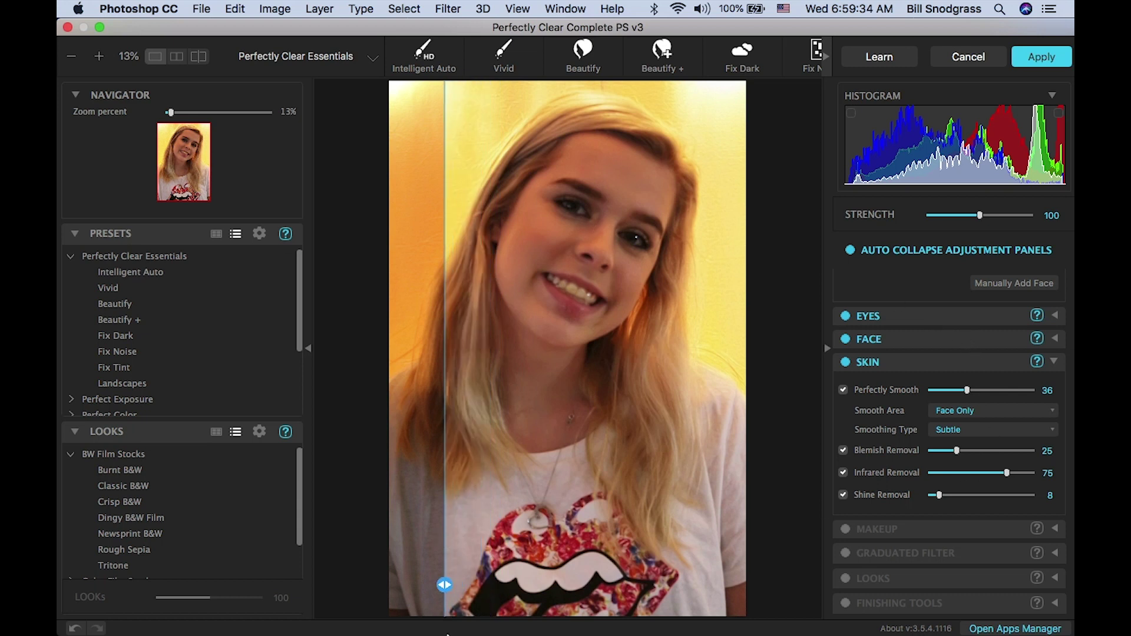
left_click_drag(446, 585, 766, 612)
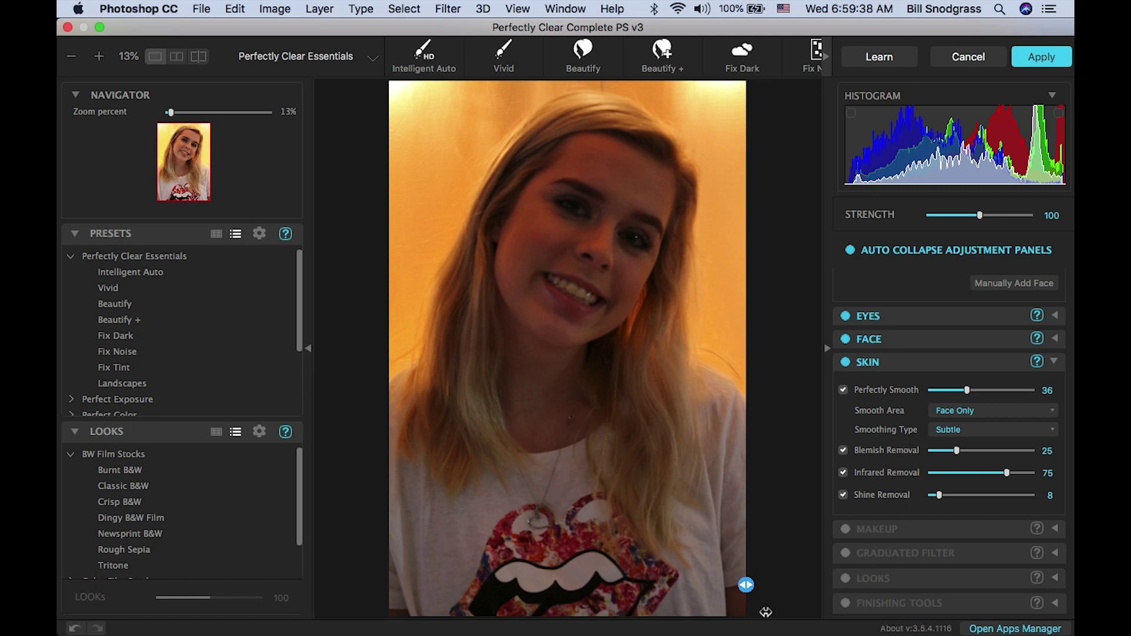
left_click_drag(766, 612, 575, 599)
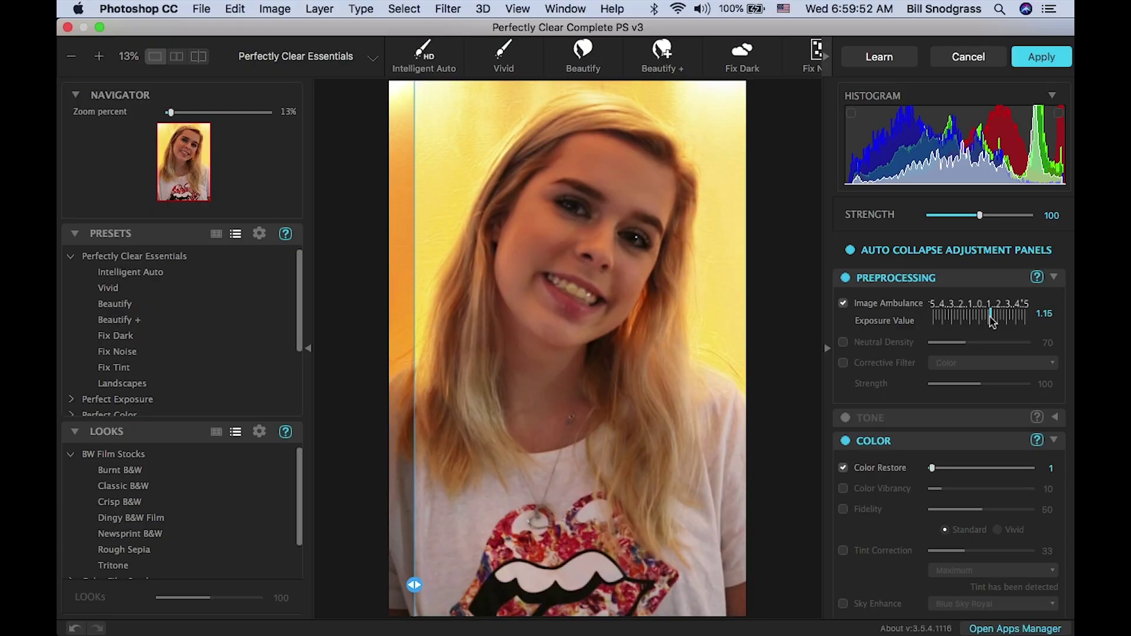
left_click_drag(991, 321, 991, 327)
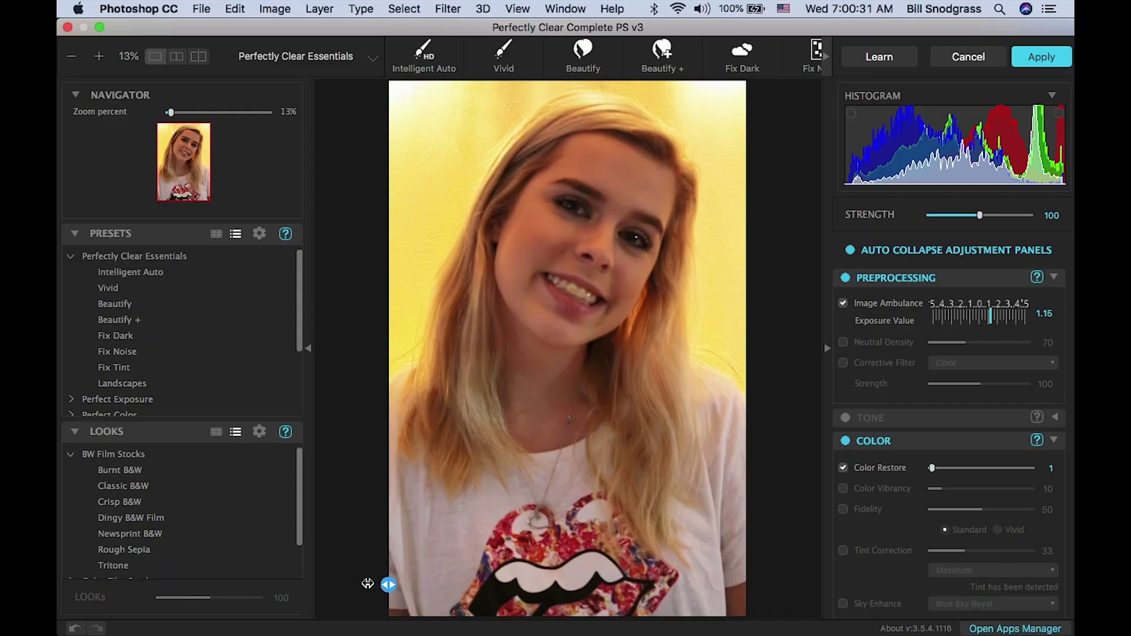
mouse_move(368, 583)
left_mouse_down()
mouse_move(651, 586)
mouse_move(389, 585)
left_mouse_up()
Step: Show and then hide the detected face box and eye control points
scroll(891, 403, "down", 10)
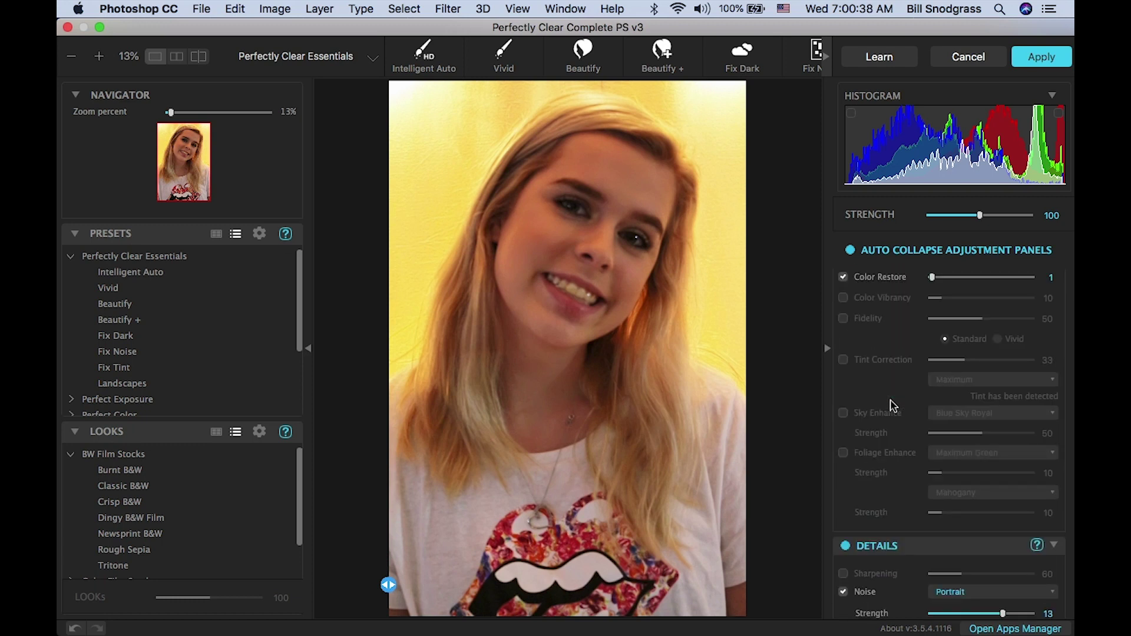
scroll(895, 411, "up", 3)
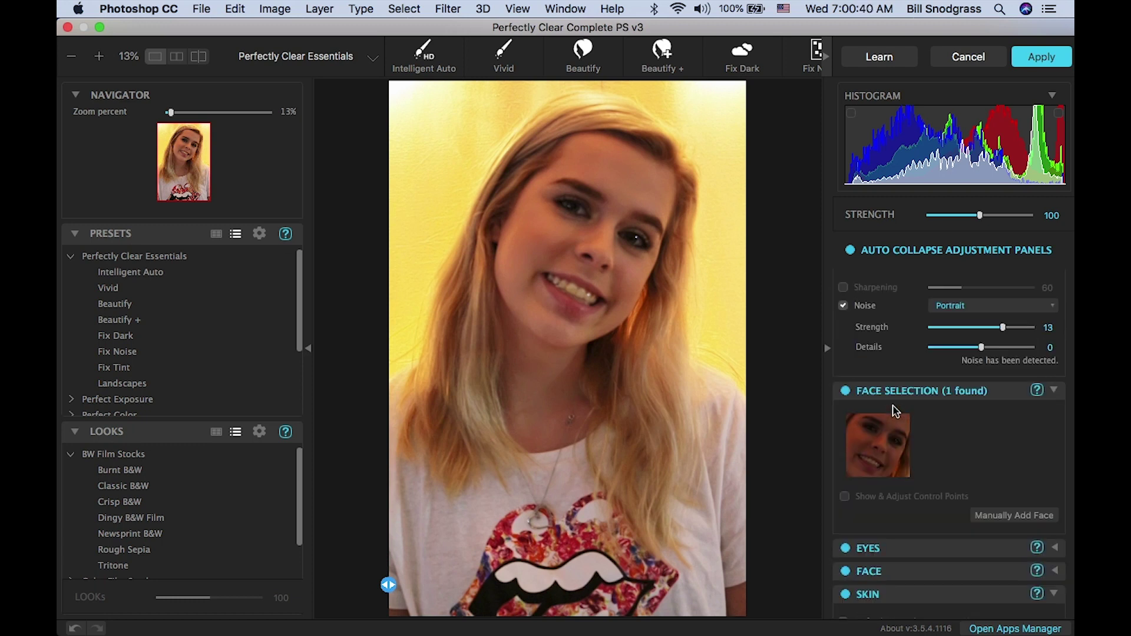
left_click(846, 498)
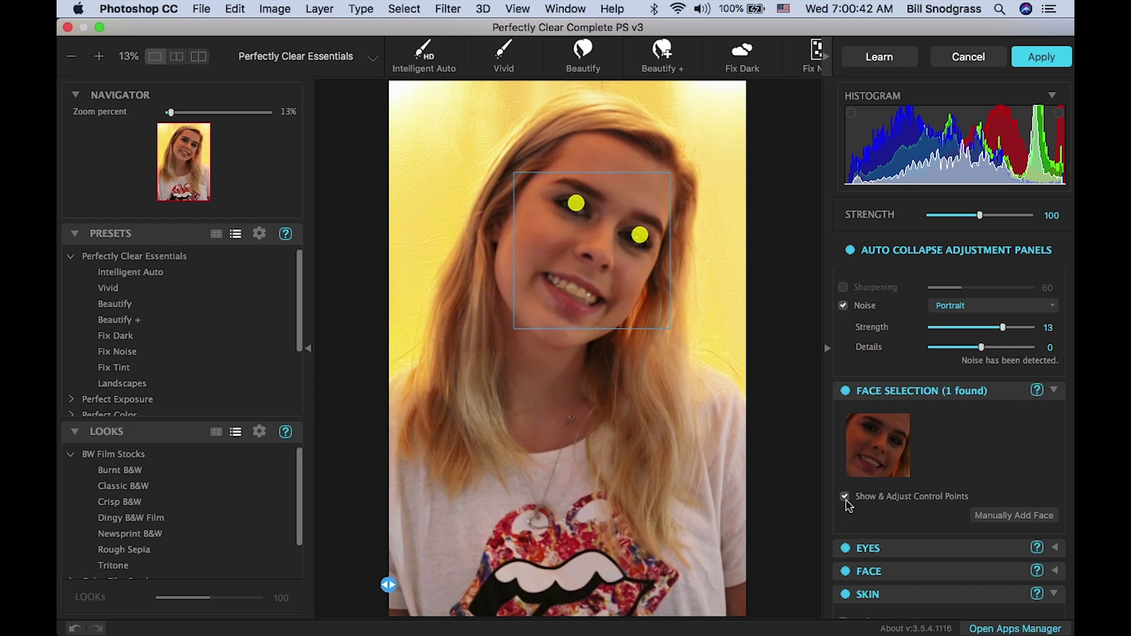
left_click(845, 498)
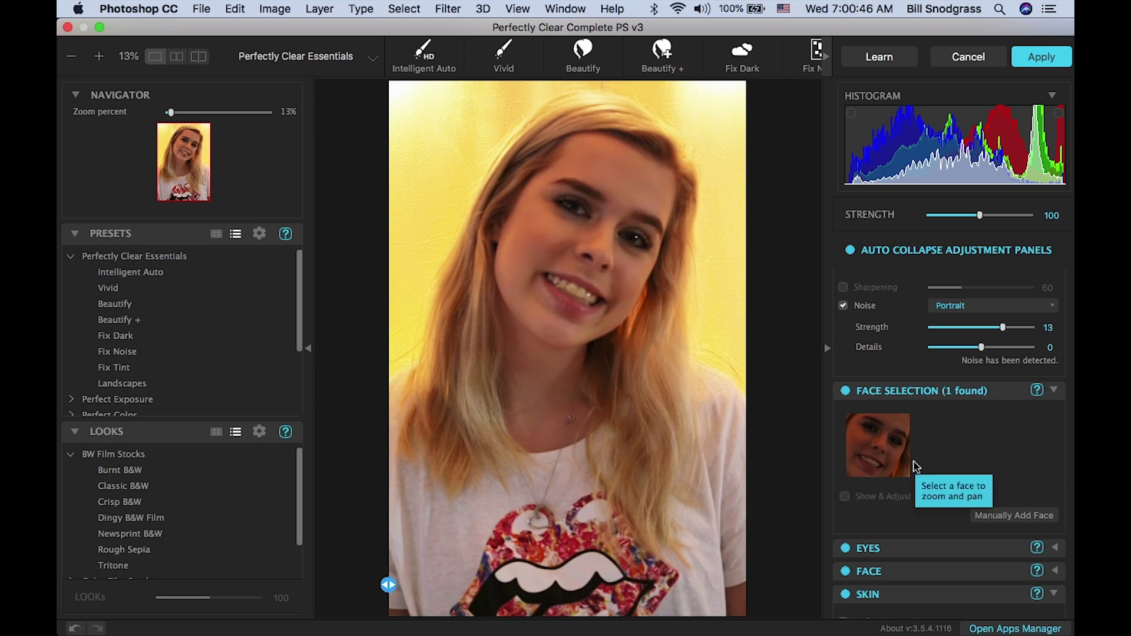
scroll(916, 467, "up", 10)
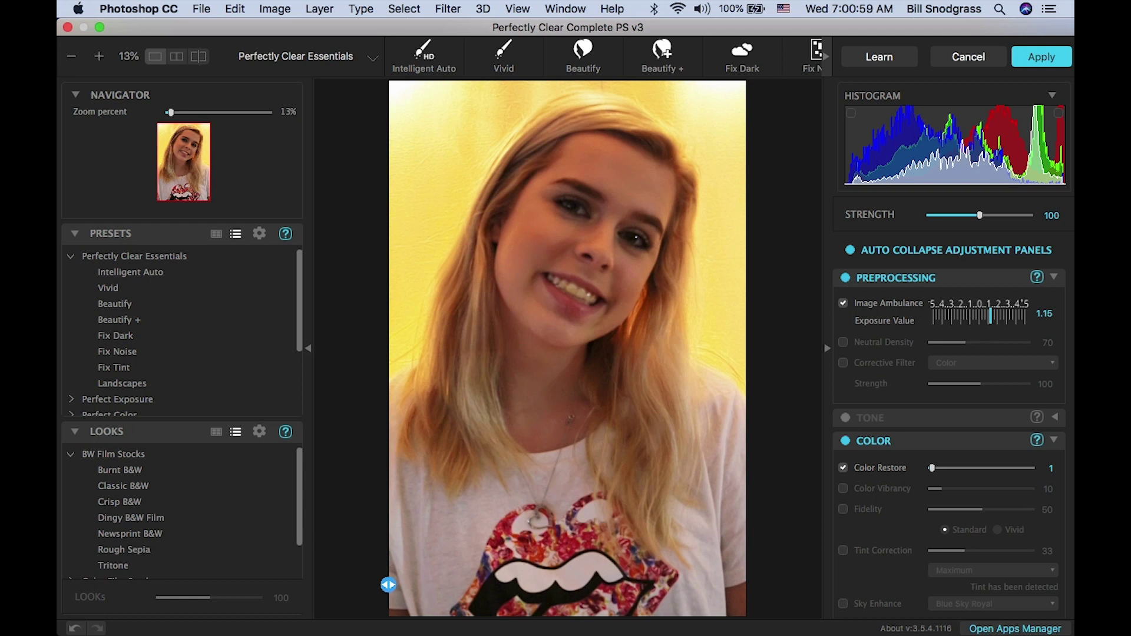
Step: Apply the corrections, then compare the Open and Perfectly Clear v3 history states
left_click(1040, 57)
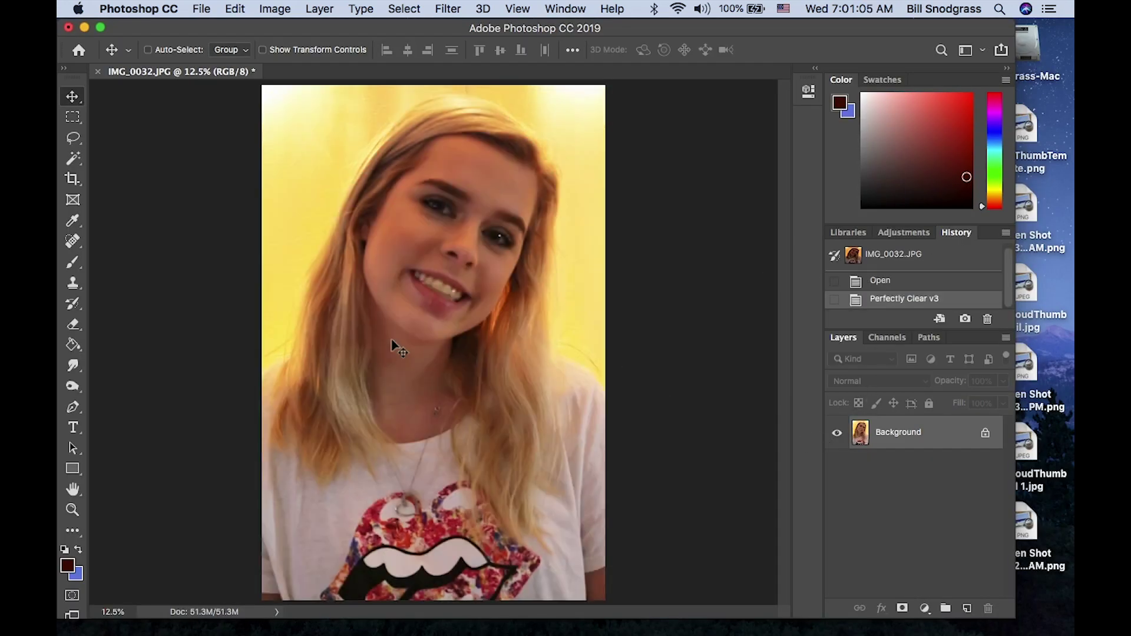
left_click(908, 284)
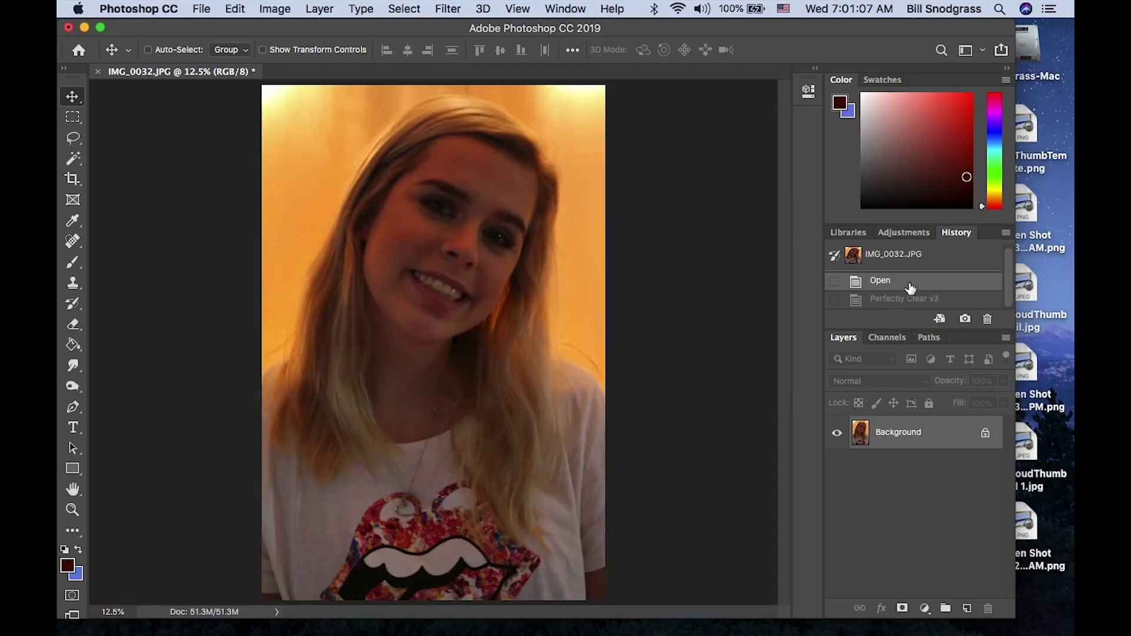
left_click(903, 309)
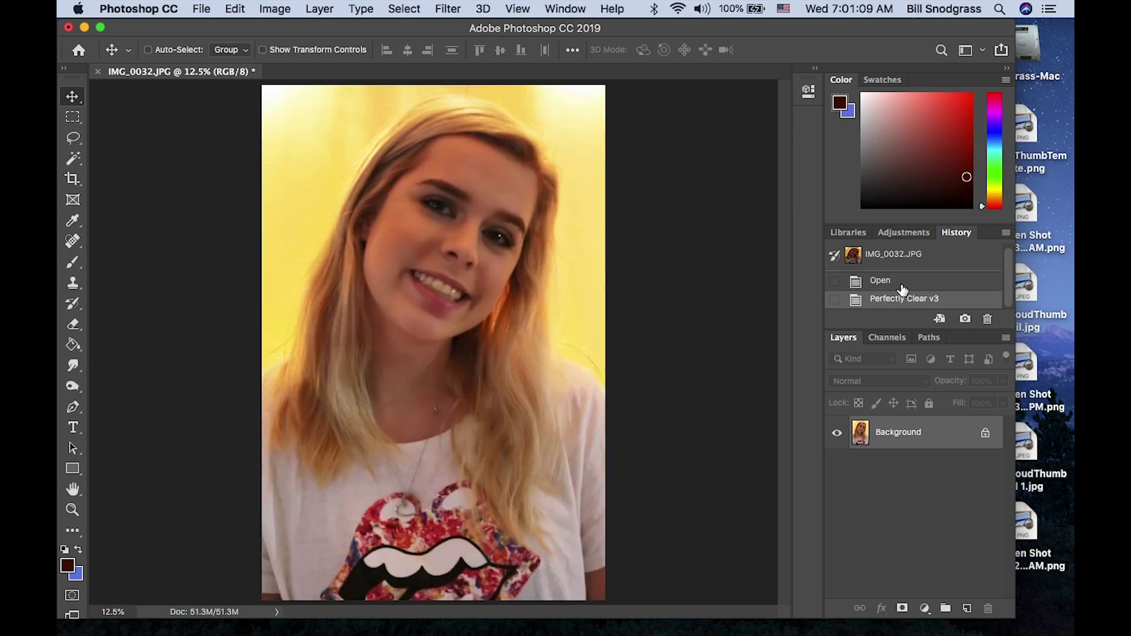